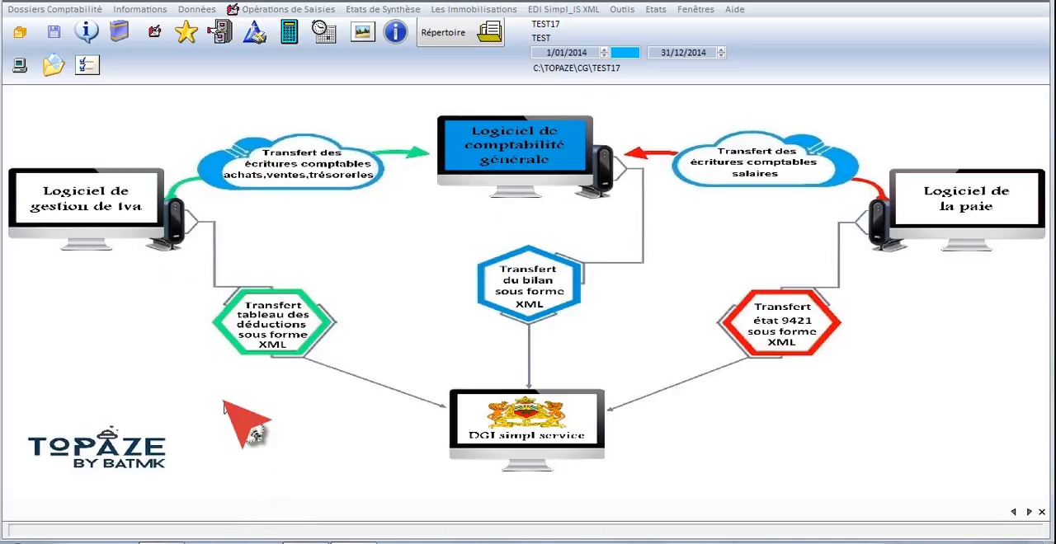
# - Open the accounting file of company code TEST17
pyautogui.click(27, 11)
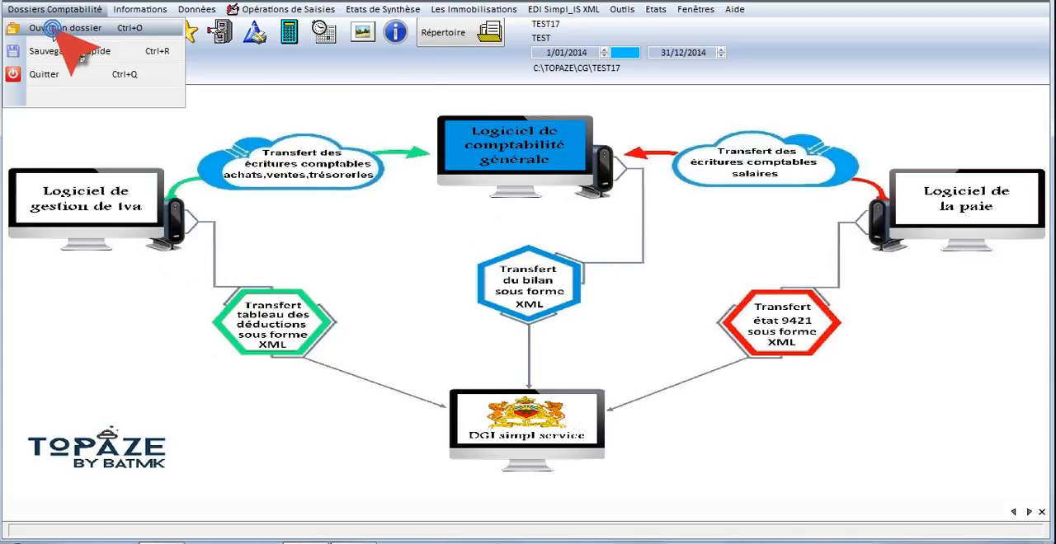
pyautogui.click(47, 28)
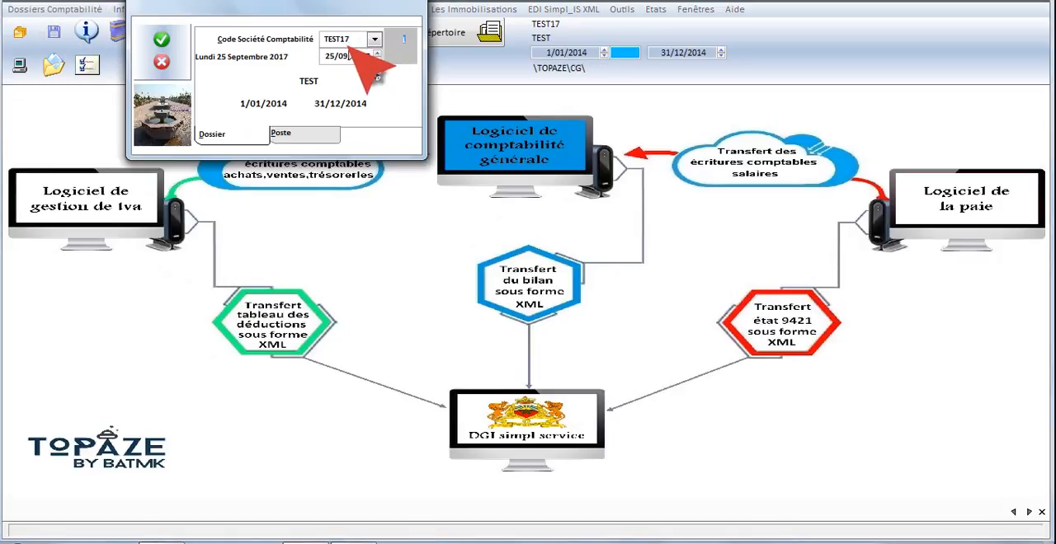
pyautogui.click(162, 39)
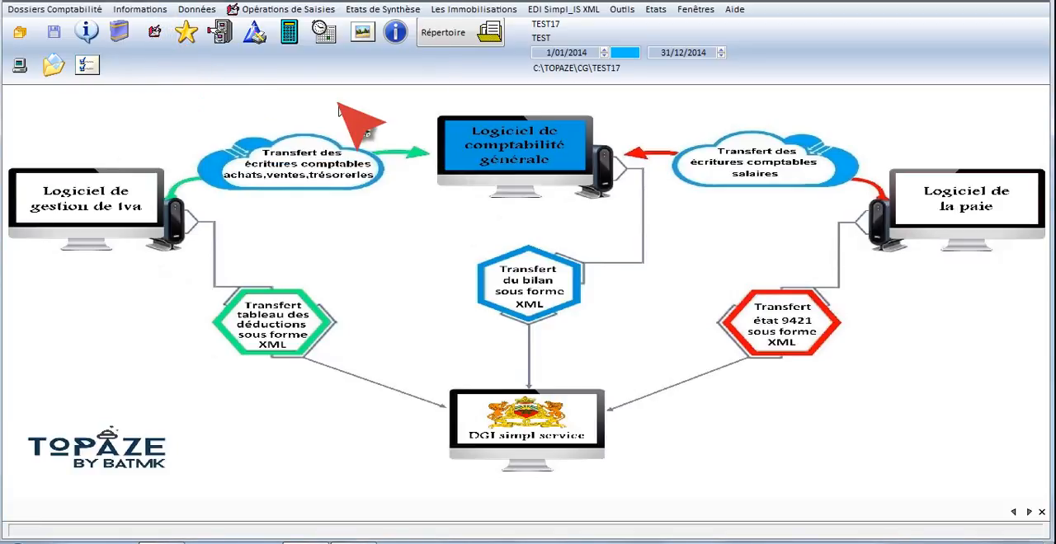
# - Start a new journal with code BQ, label "BANQUE N°....." and 3 brouillards
pyautogui.click(154, 33)
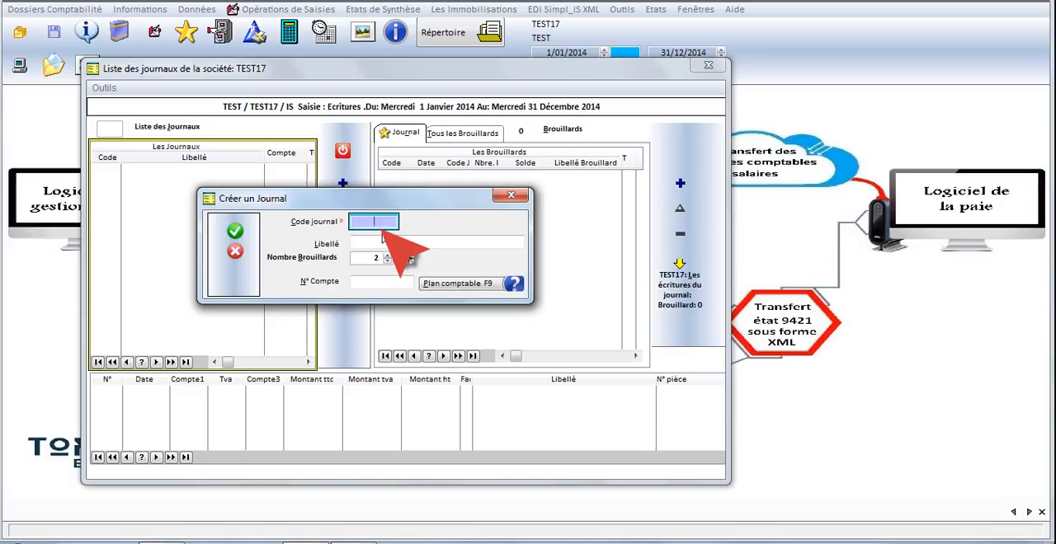
pyautogui.click(379, 242)
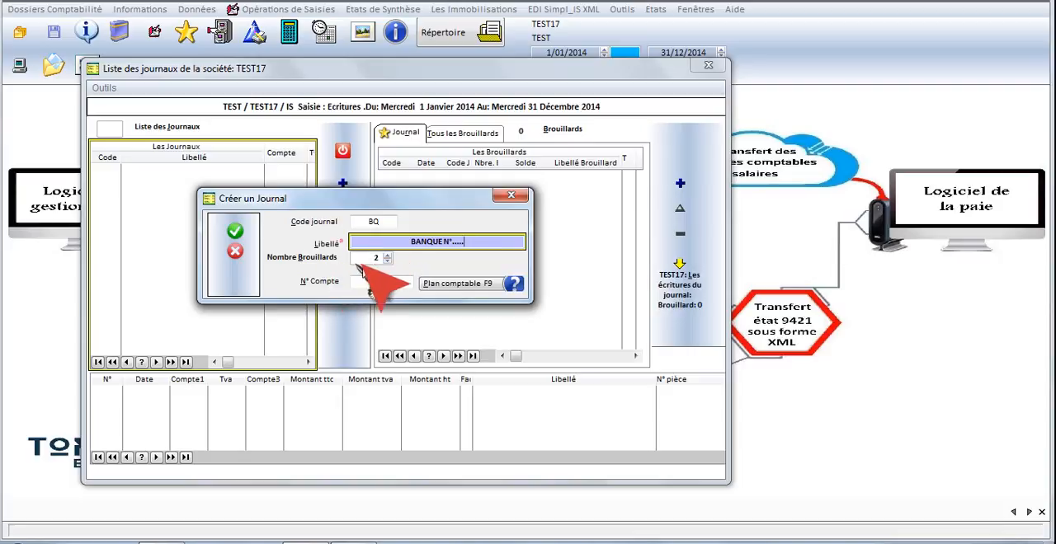
pyautogui.click(386, 256)
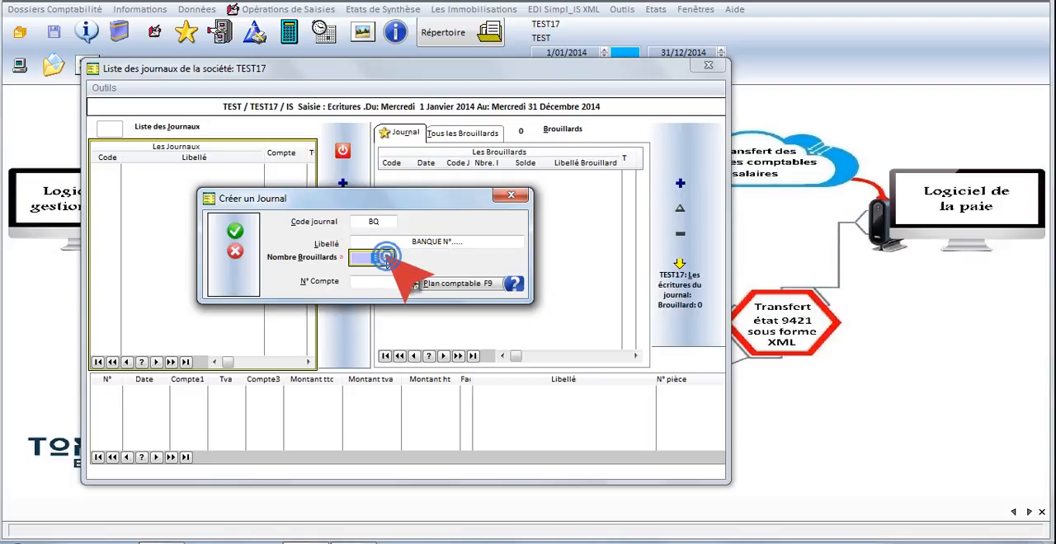
pyautogui.click(387, 256)
pyautogui.click(386, 256)
pyautogui.click(386, 255)
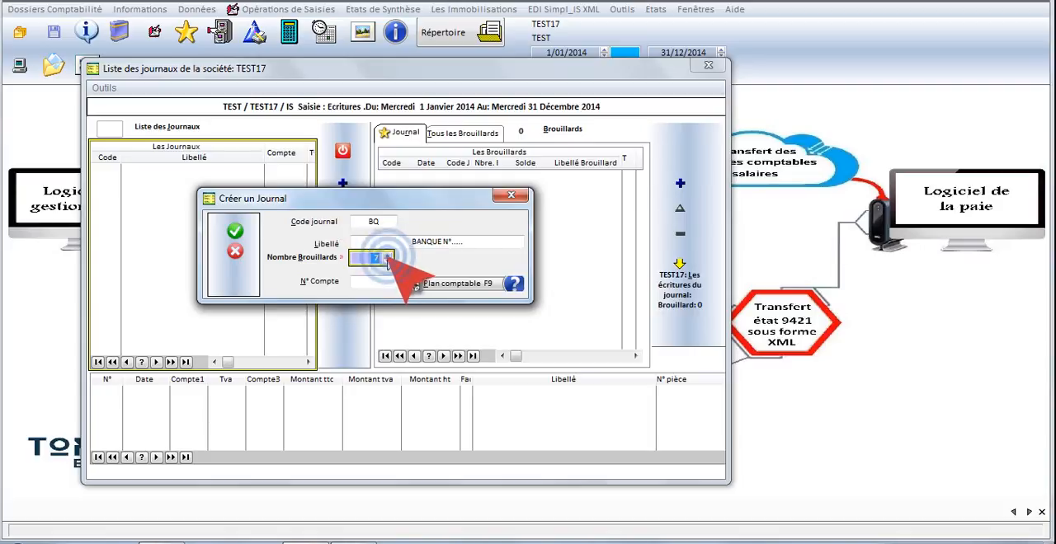
pyautogui.click(387, 257)
pyautogui.click(387, 261)
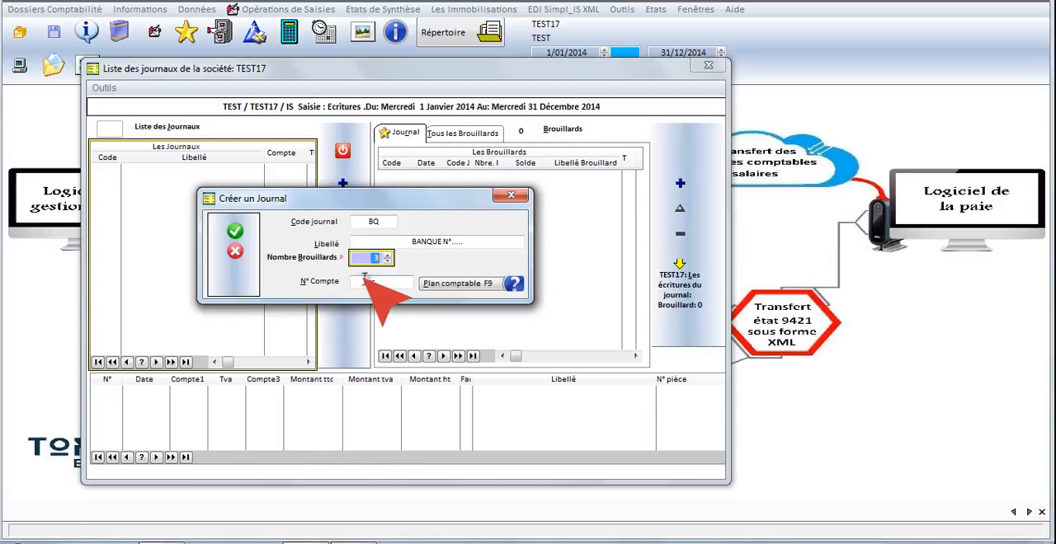
# - Assign account 51410000 Banques (solde débiteurs) to the new journal and validate its brouillards with the "Oui avec contrepartie" option
pyautogui.click(380, 283)
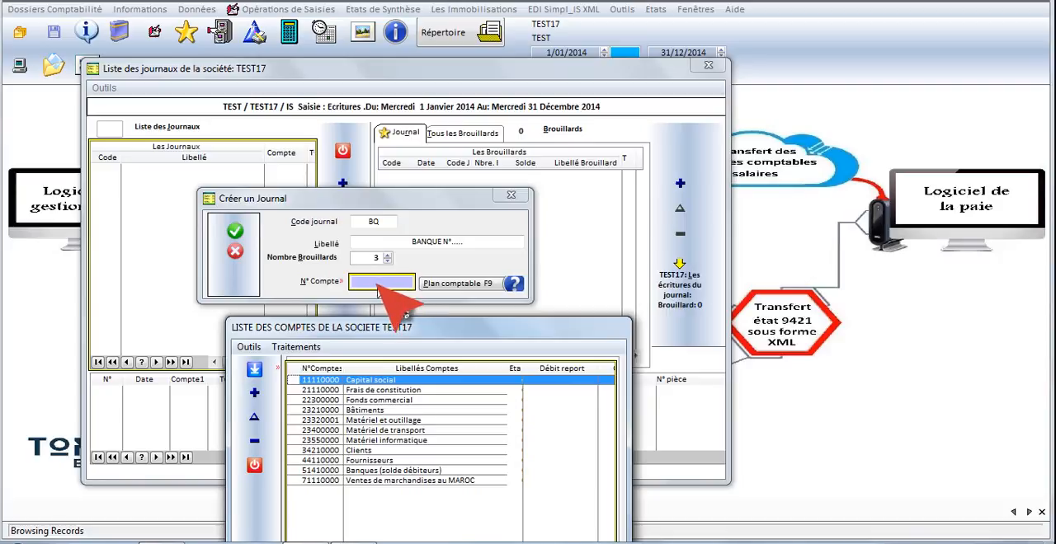
pyautogui.press('5')
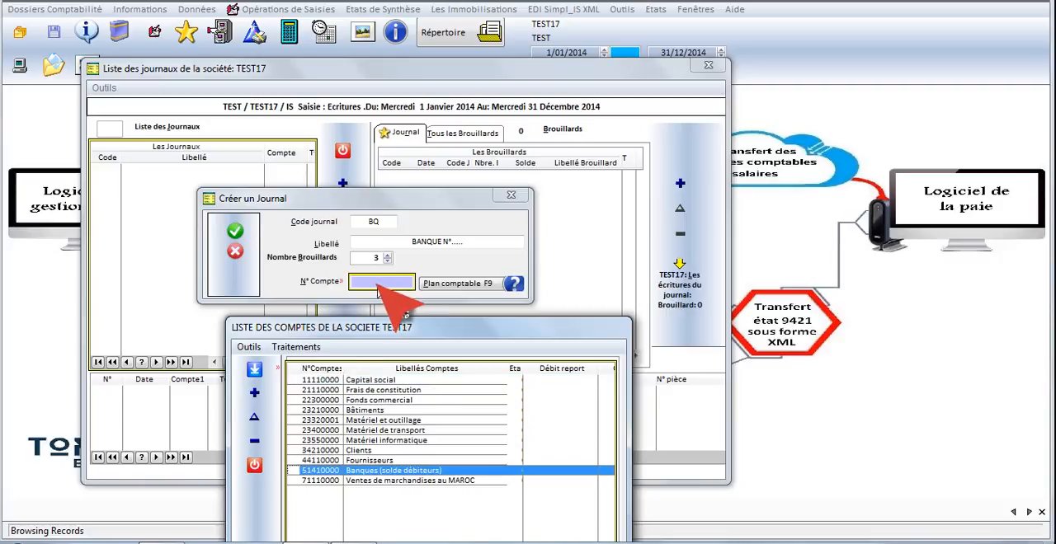
pyautogui.press('Return')
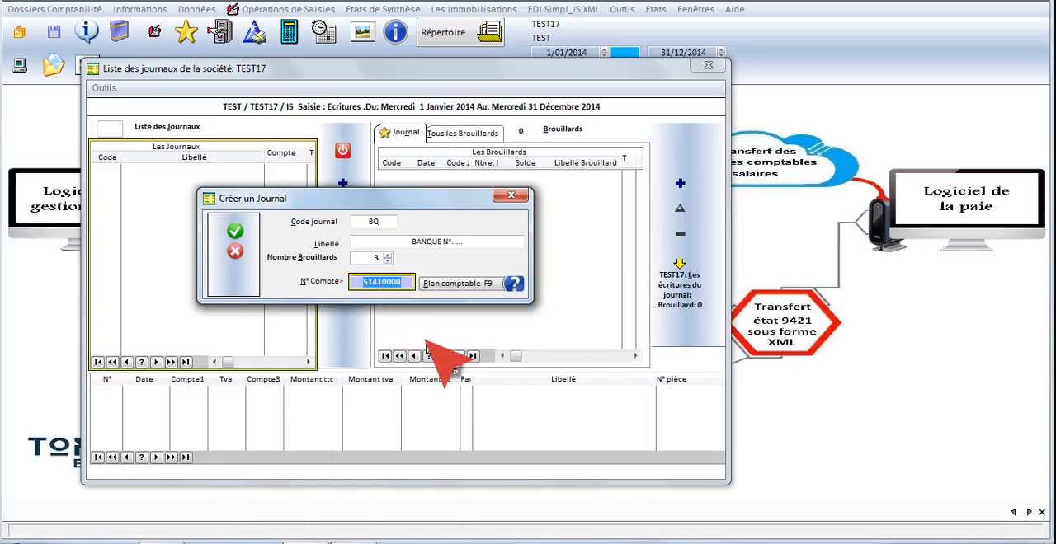
pyautogui.press('Return')
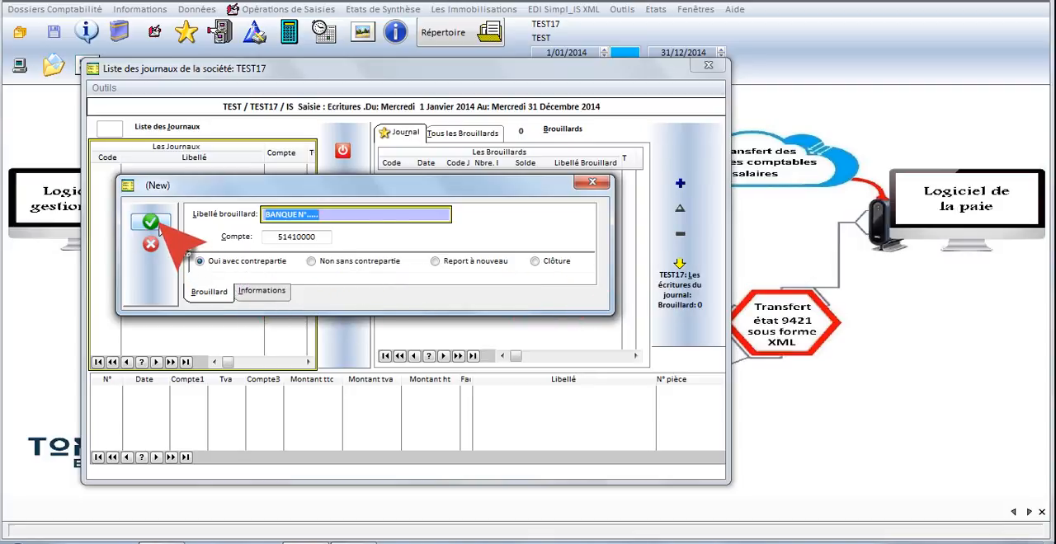
pyautogui.click(151, 223)
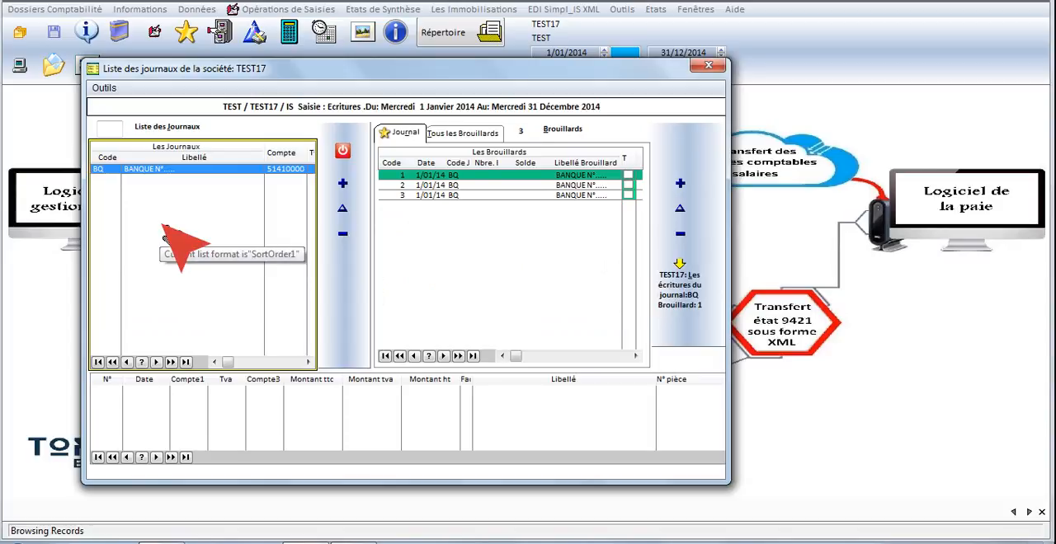
# - Rename brouillard 1 of the BQ journal as JANVIER
pyautogui.rightClick(576, 176)
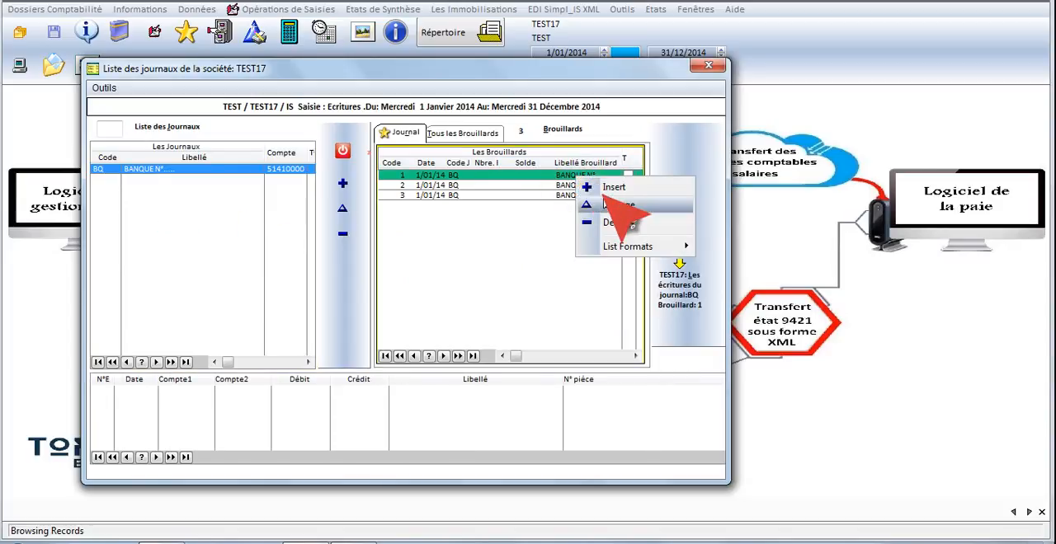
pyautogui.click(621, 206)
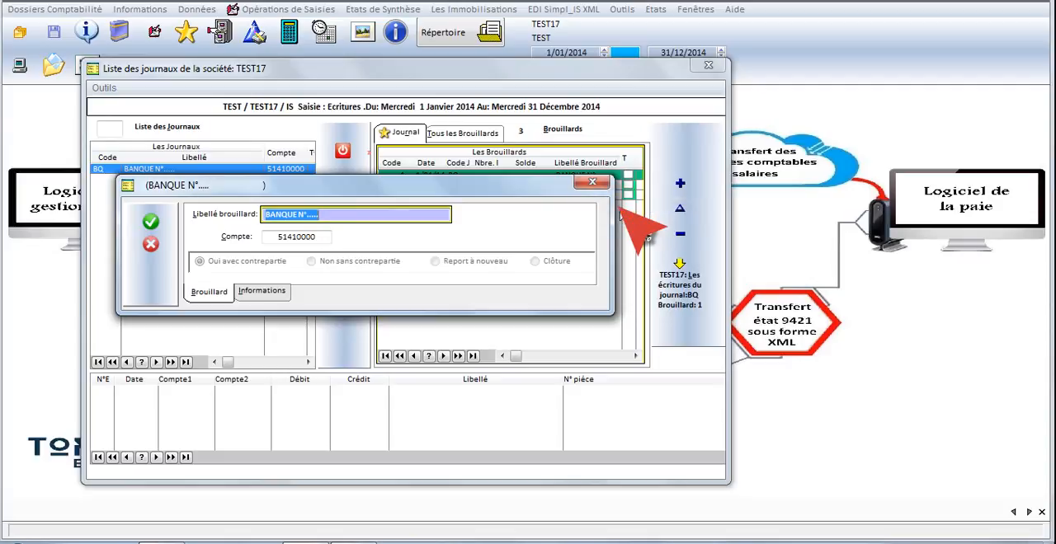
pyautogui.write('JANVIER')
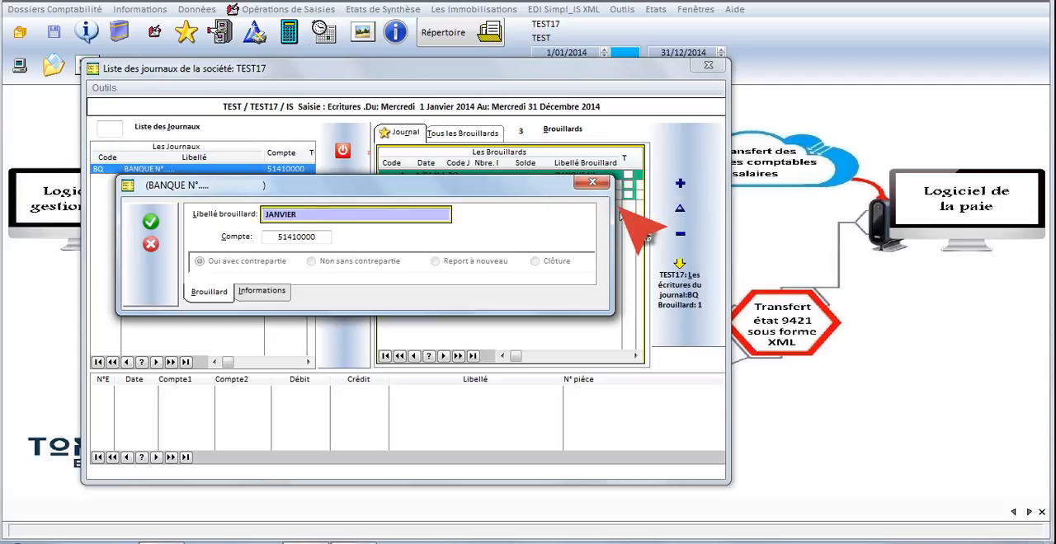
pyautogui.press('Return')
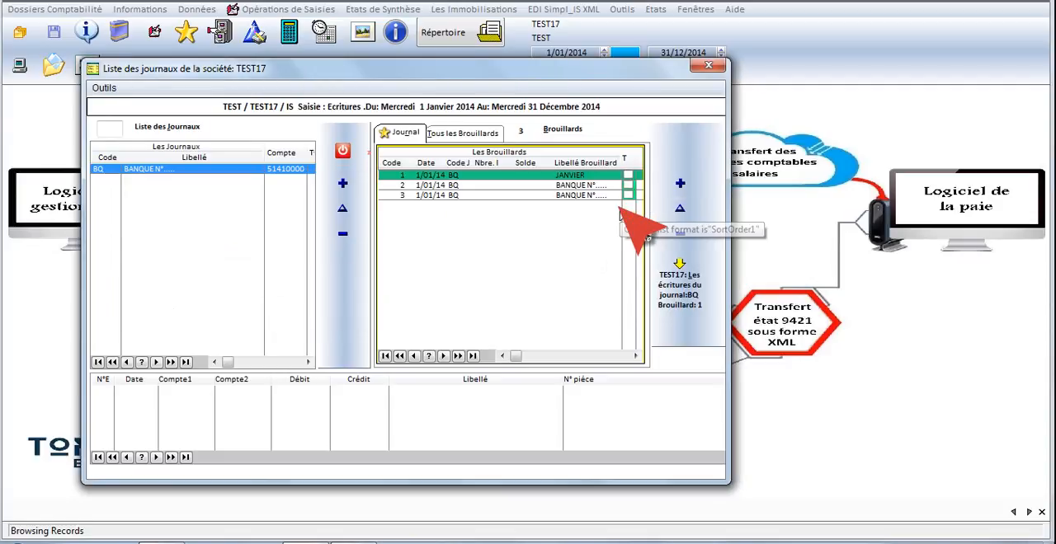
# - Rename brouillard 2 of the BQ journal as FEVRIER
pyautogui.click(564, 185)
pyautogui.rightClick(564, 185)
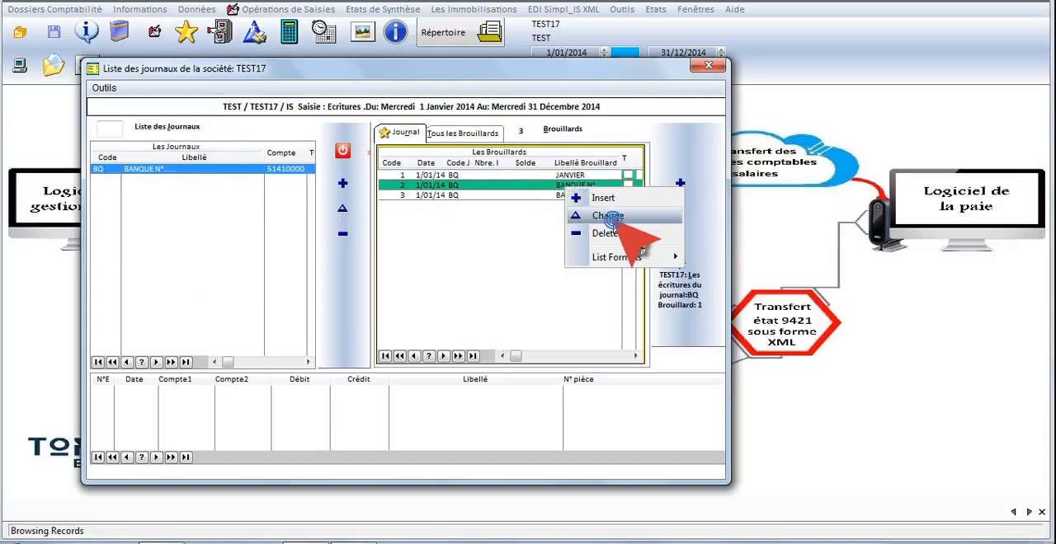
pyautogui.click(620, 213)
pyautogui.write('FEV')
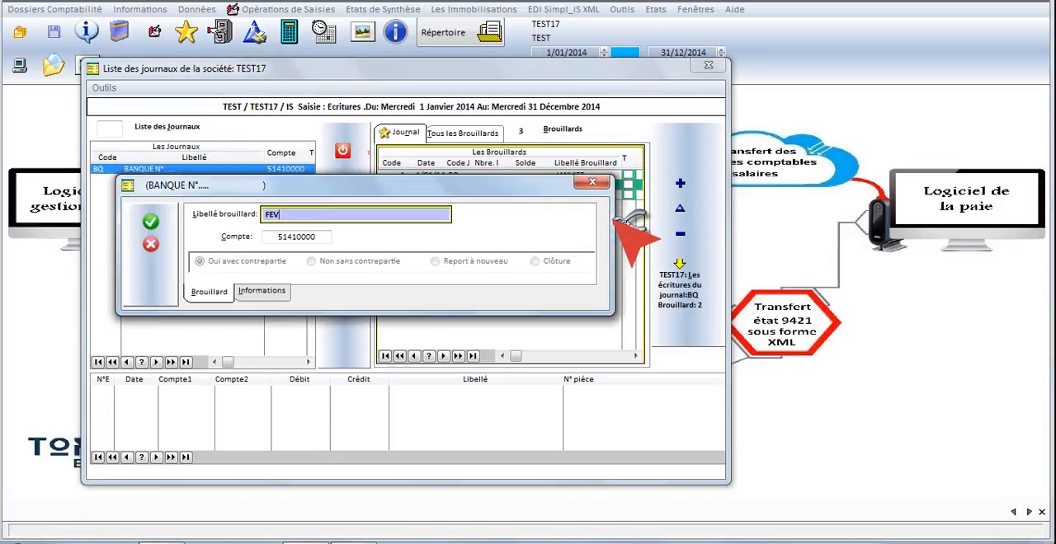
pyautogui.write('RIER')
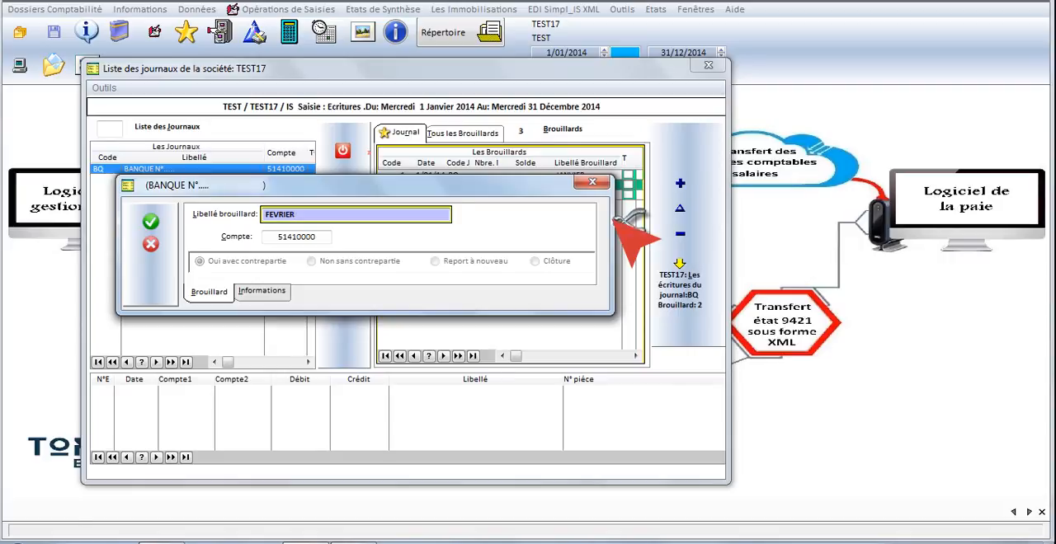
pyautogui.press('Return')
# - Rename brouillard 3 of the BQ journal as MARS
pyautogui.click(573, 198)
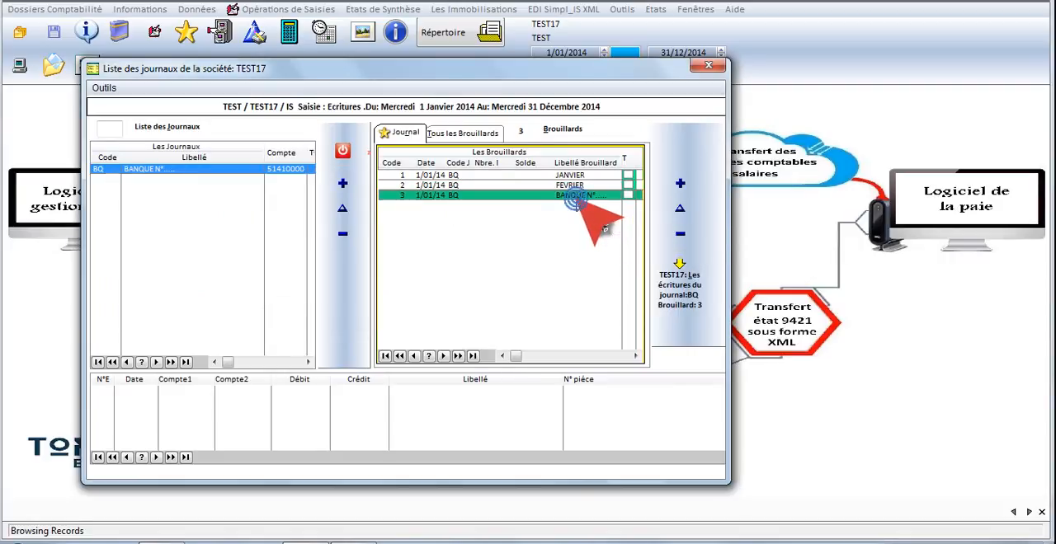
pyautogui.rightClick(573, 200)
pyautogui.click(660, 231)
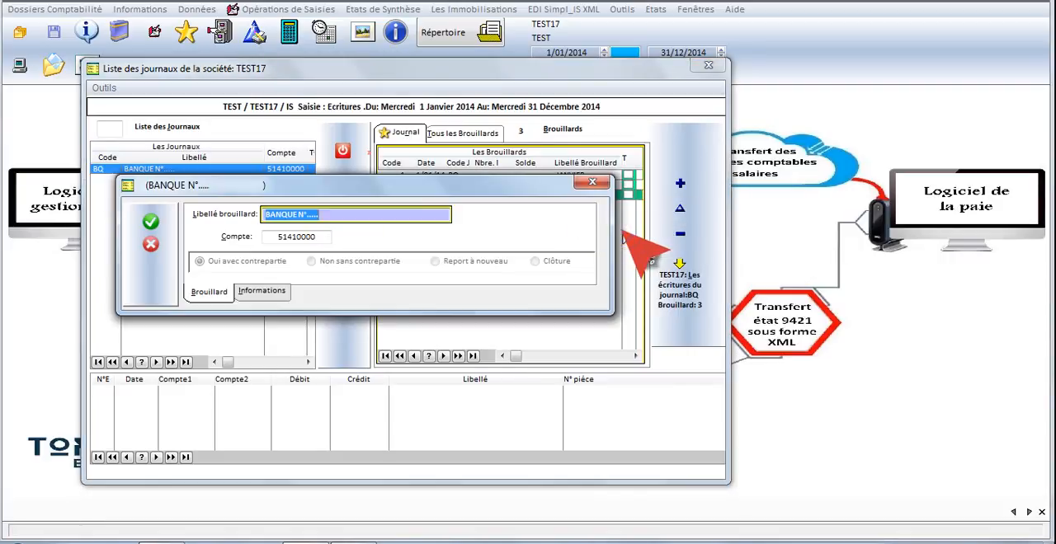
pyautogui.write('M')
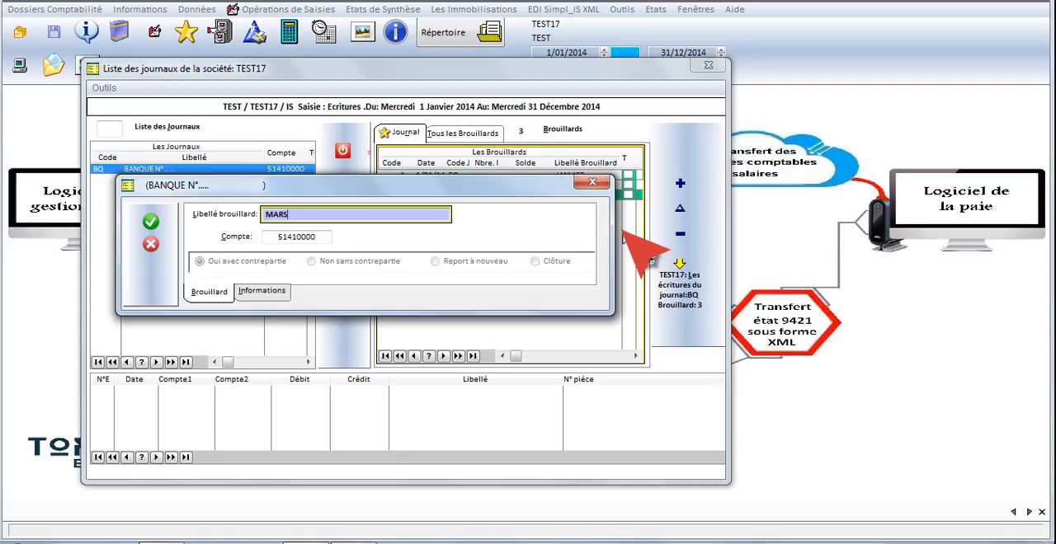
pyautogui.write('ARS')
pyautogui.press('Return')
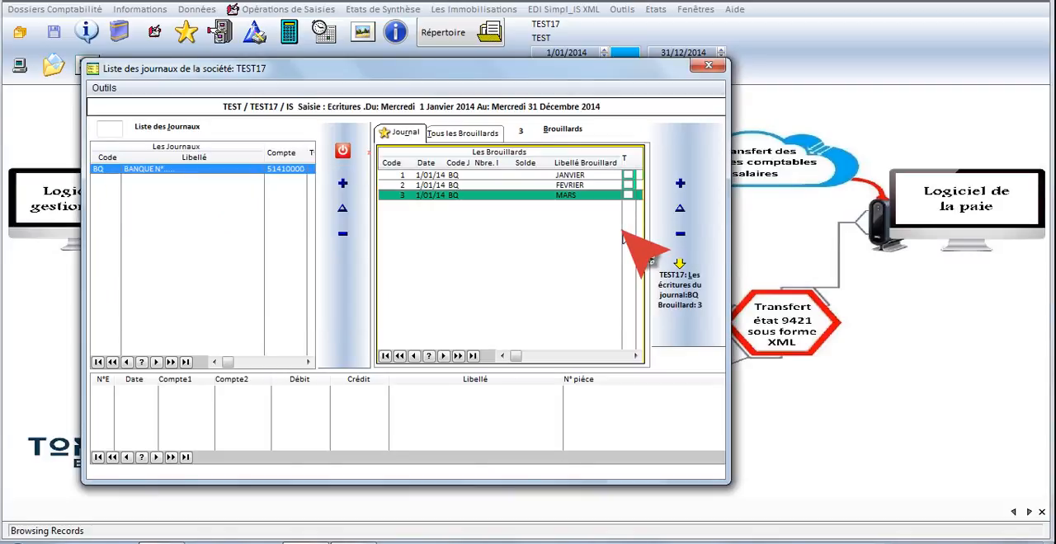
# - Insert a fourth brouillard labelled AVRIL in the BQ journal, keeping account 51410000 and the counterpart option
pyautogui.click(529, 229)
pyautogui.rightClick(598, 224)
pyautogui.click(635, 235)
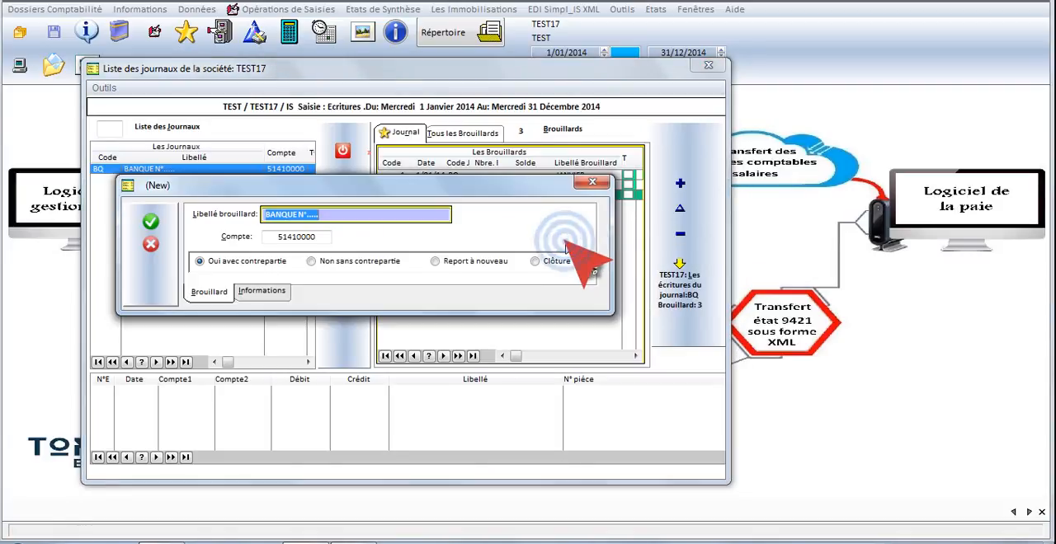
pyautogui.write('AVRIL')
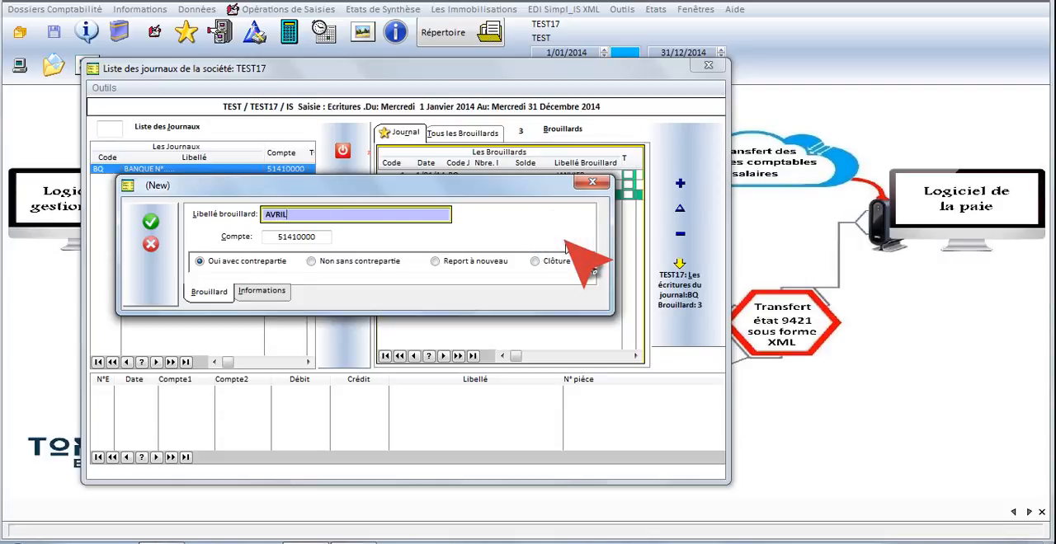
pyautogui.press('Return')
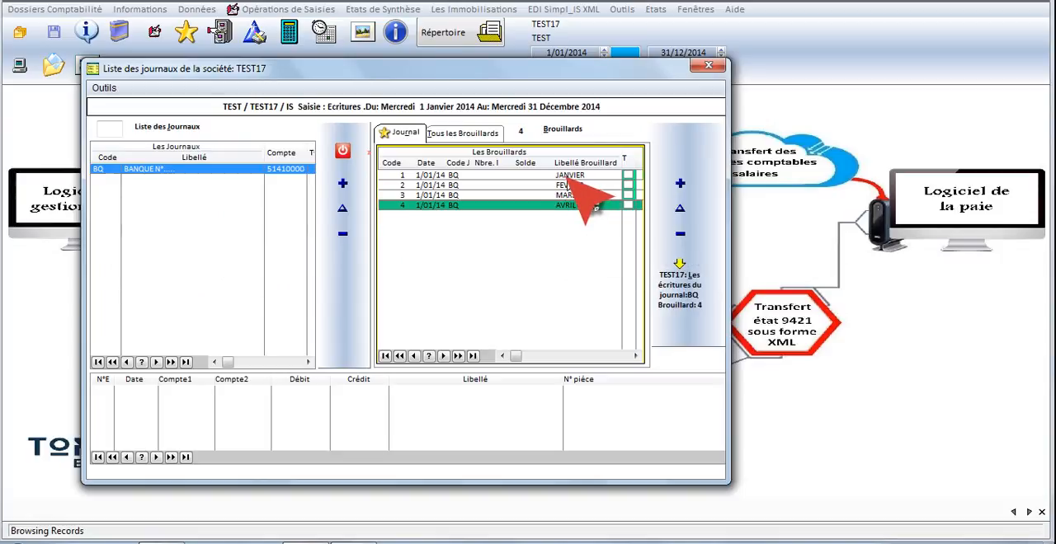
# - Open the entry list of the JANVIER brouillard and reposition its window so that it is fully visible
pyautogui.doubleClick(570, 176)
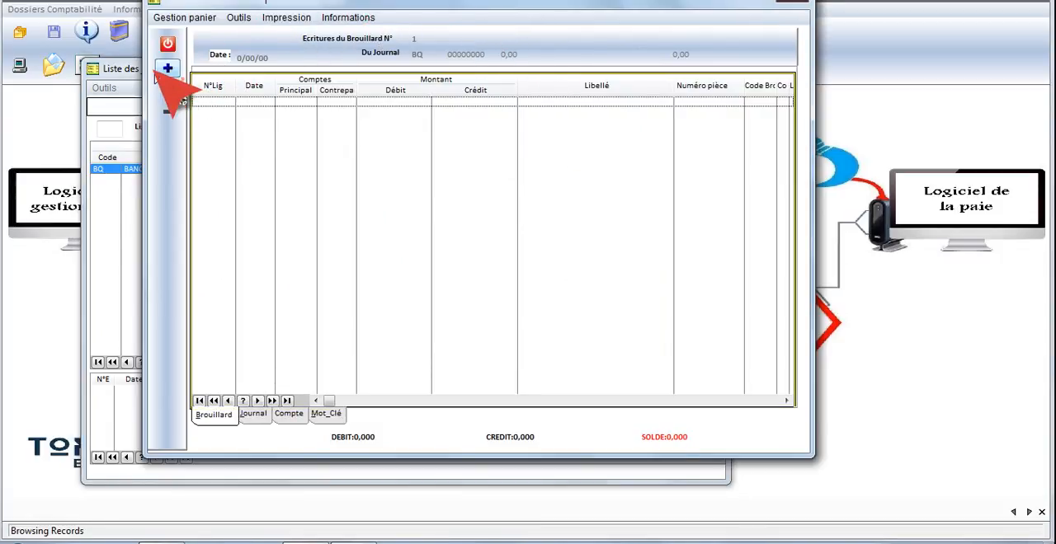
pyautogui.moveTo(144, 70); pyautogui.dragTo(133, 117)
pyautogui.moveTo(133, 52); pyautogui.dragTo(128, 124)
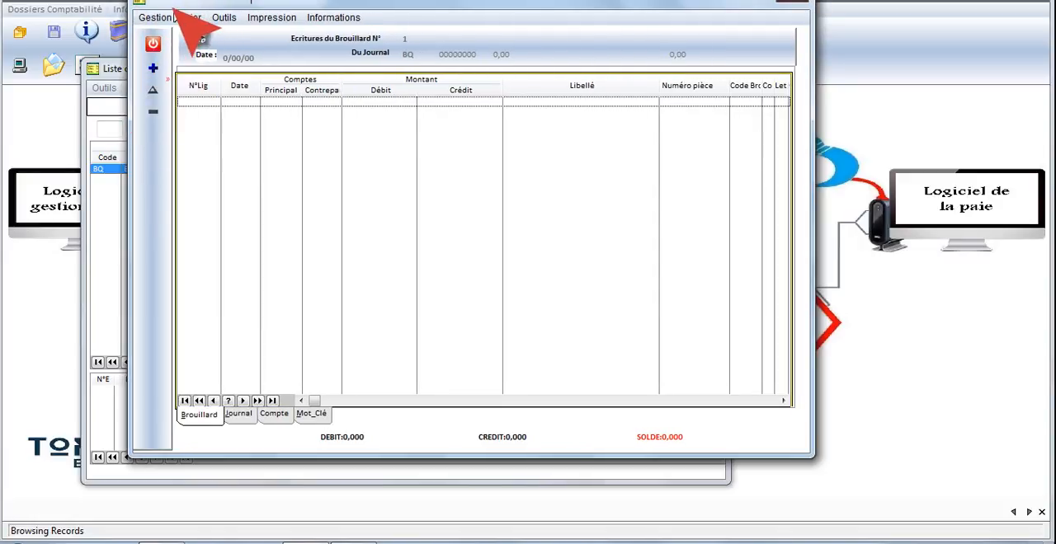
pyautogui.moveTo(200, 1); pyautogui.dragTo(210, 29)
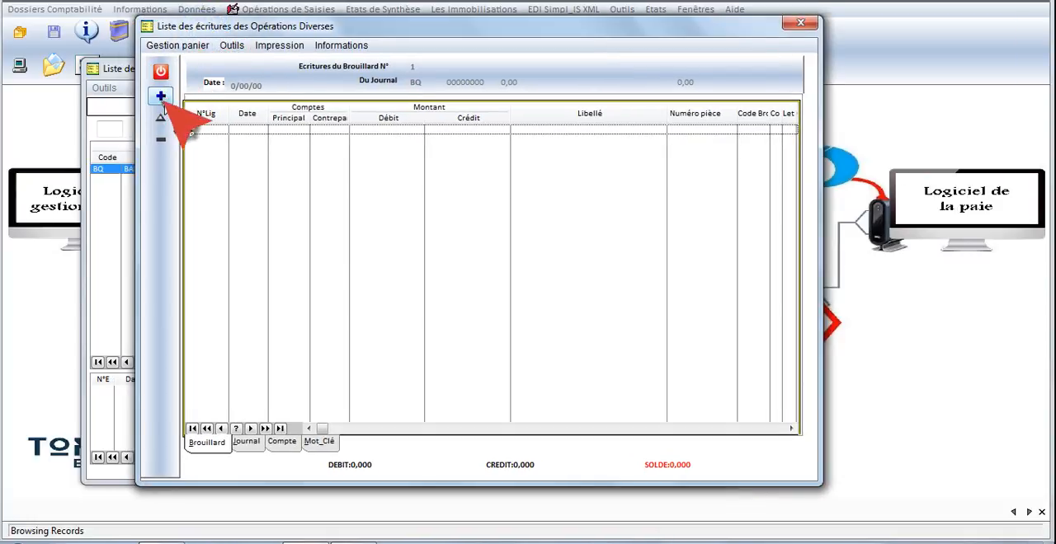
# - Start a new entry in the JANVIER brouillard dated 1/01/2014, with main account 51410000 and counterpart account 3421
pyautogui.click(161, 97)
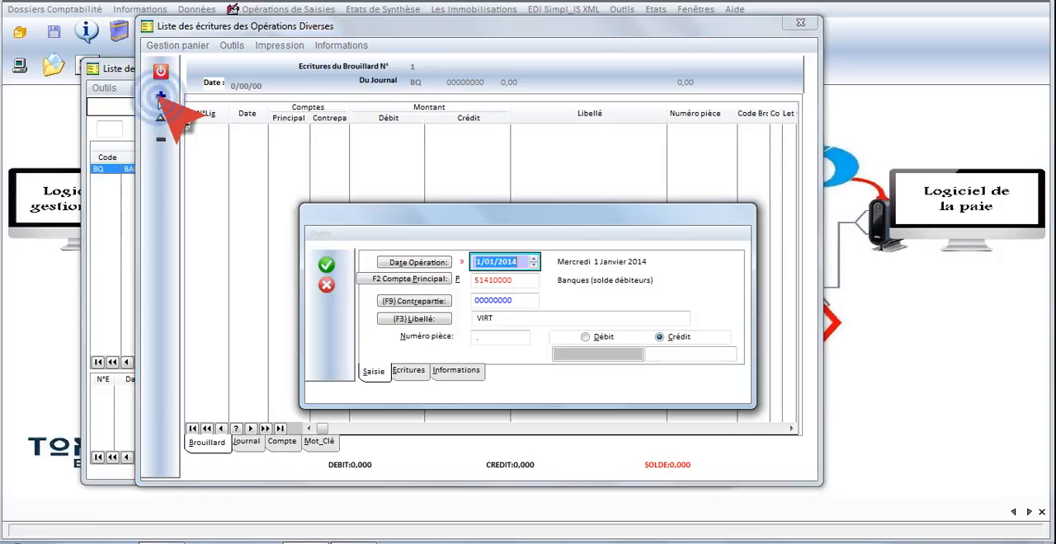
pyautogui.moveTo(418, 223); pyautogui.dragTo(424, 210)
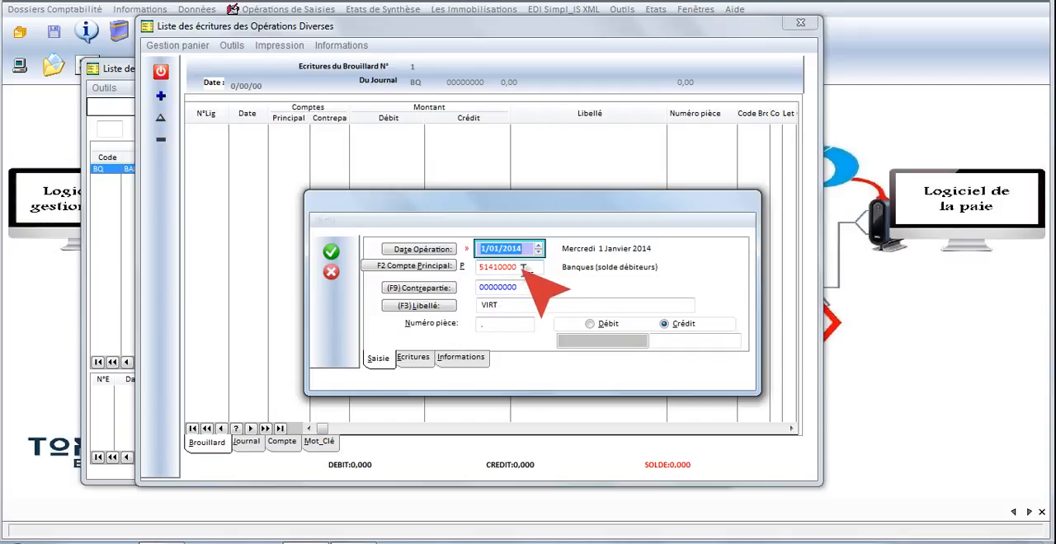
pyautogui.click(497, 269)
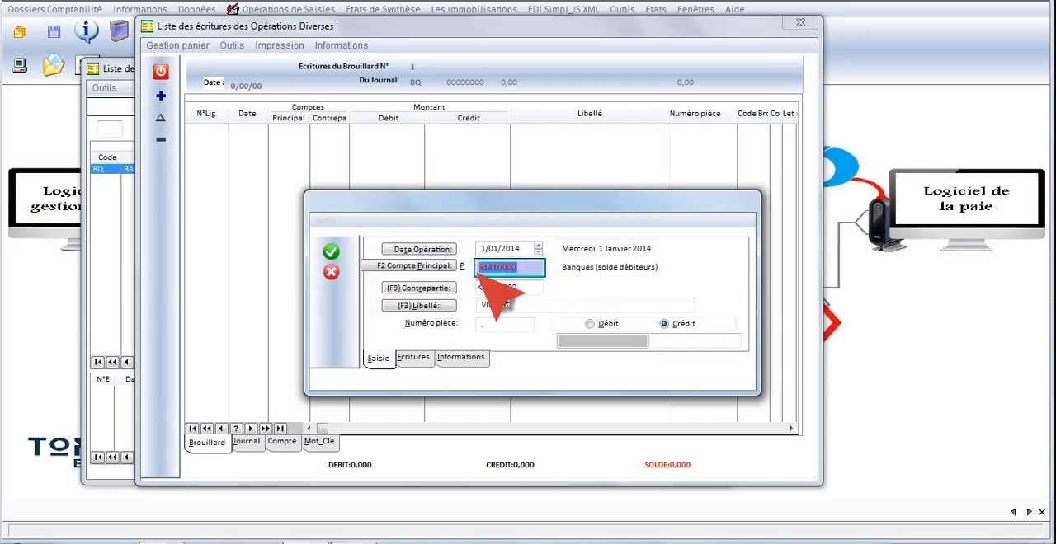
pyautogui.click(517, 289)
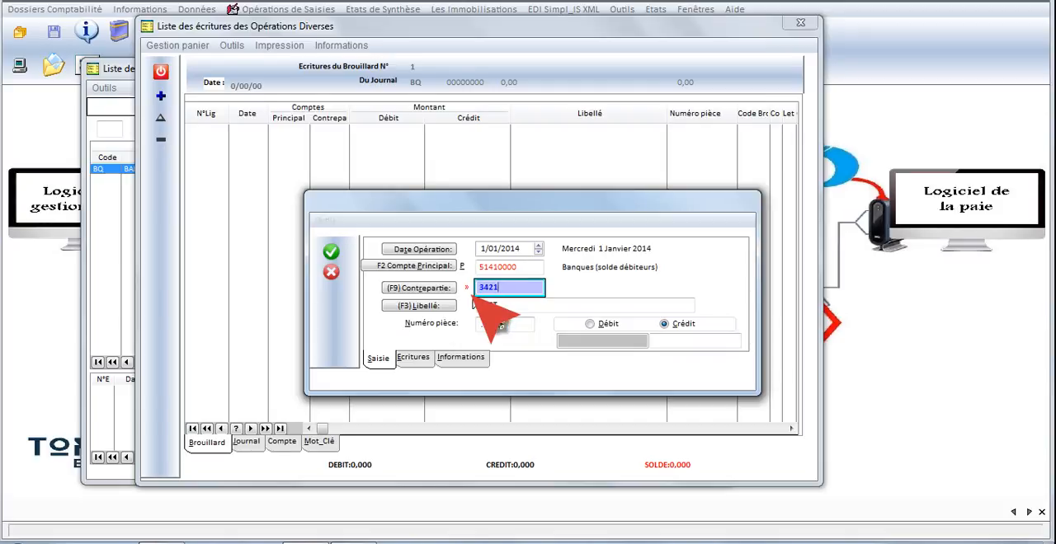
pyautogui.click(475, 303)
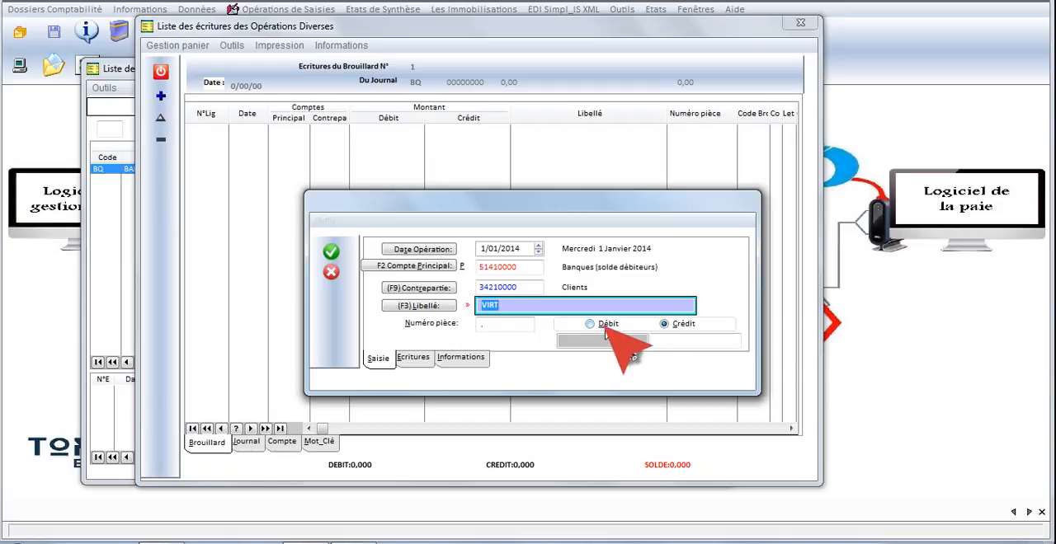
# - Enter a debit of 60000 for the VIRT entry and record it
pyautogui.click(607, 325)
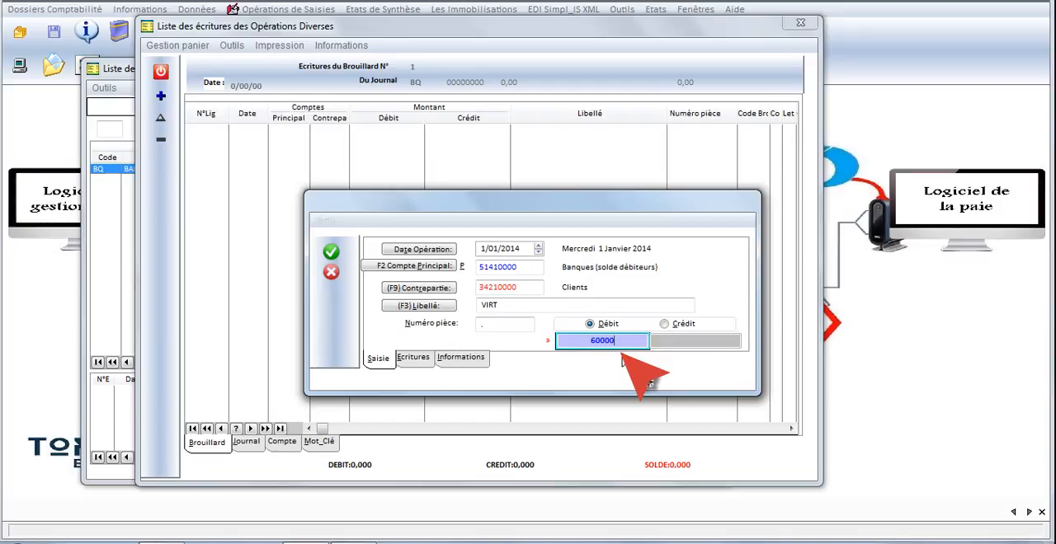
pyautogui.click(635, 306)
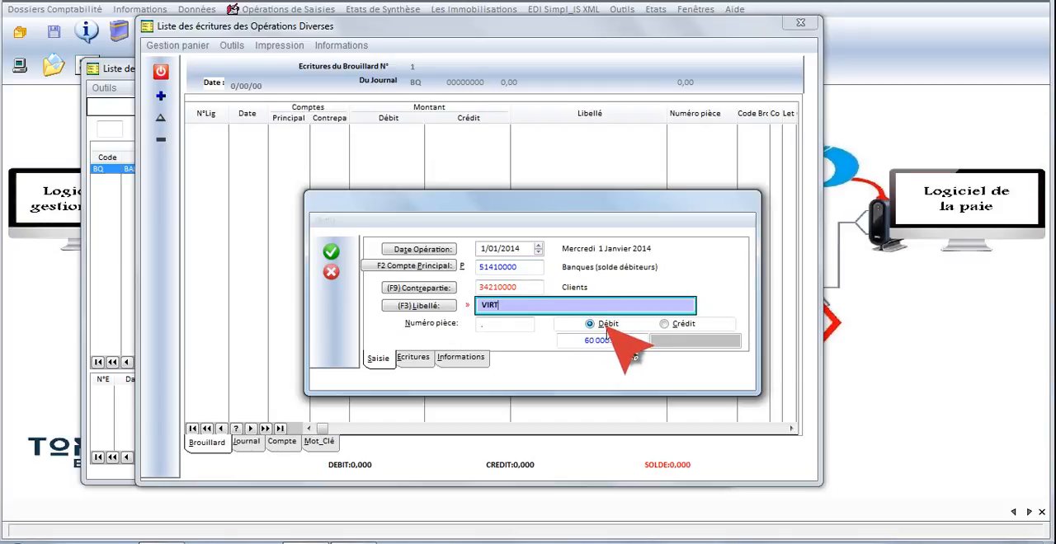
pyautogui.click(664, 324)
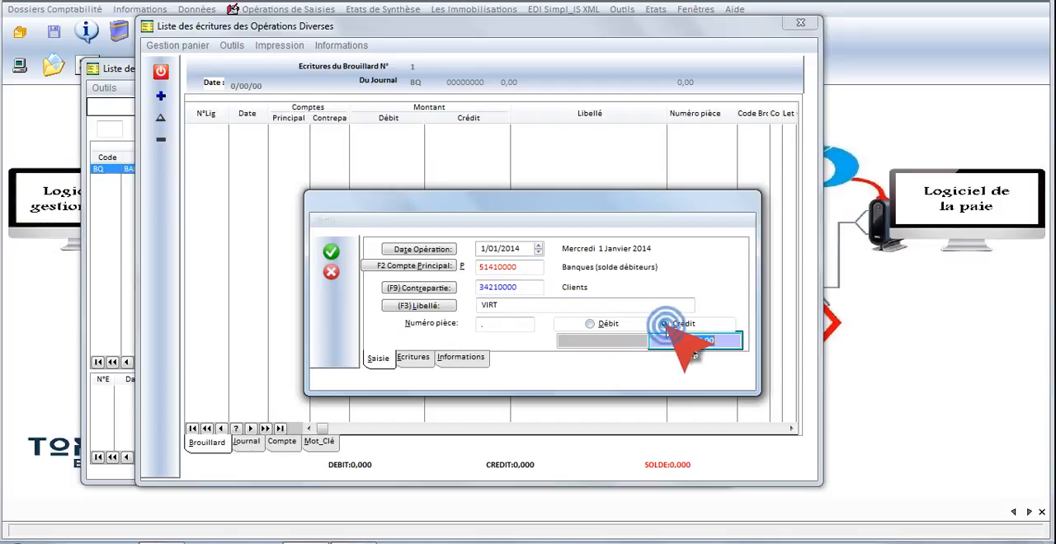
pyautogui.click(590, 324)
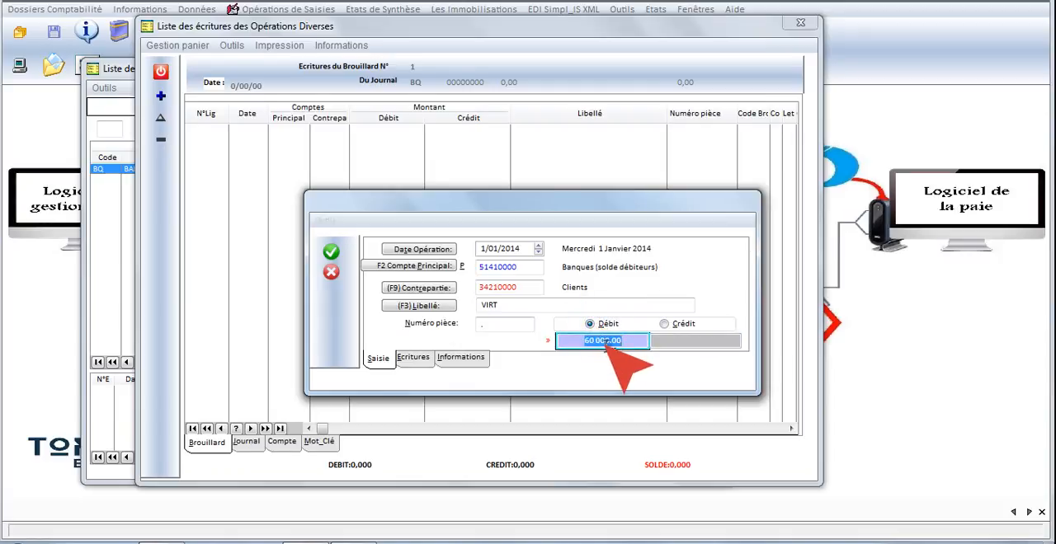
pyautogui.click(331, 251)
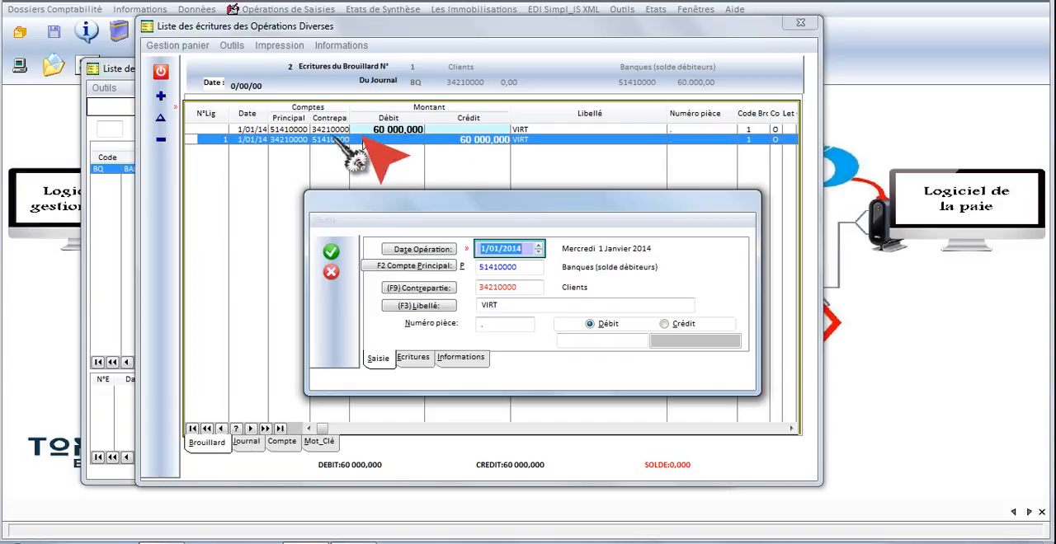
# - Date the next bank entry 2/01/2014 and set its counterpart account to 4411
pyautogui.click(538, 245)
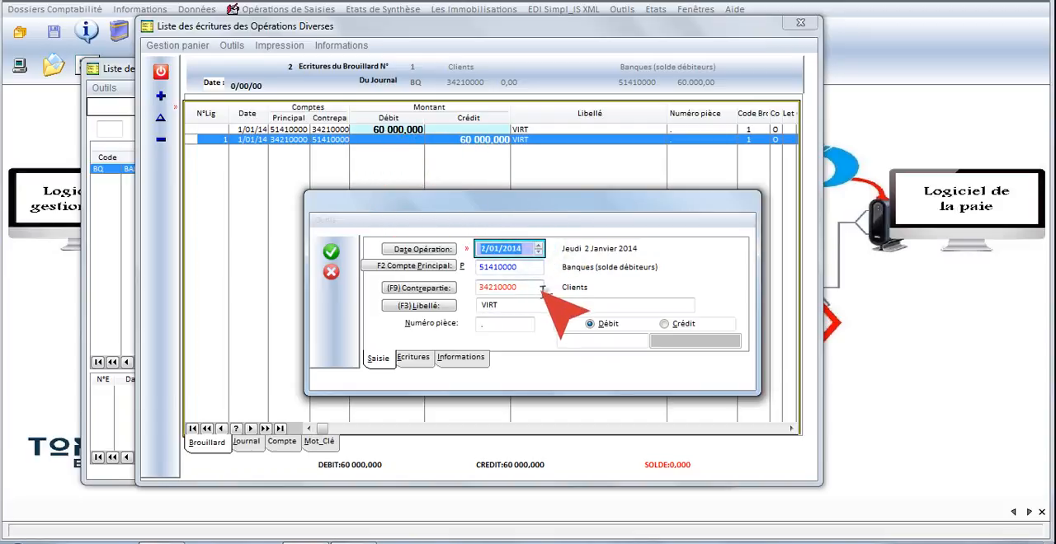
pyautogui.press('Tab')
pyautogui.press('Tab')
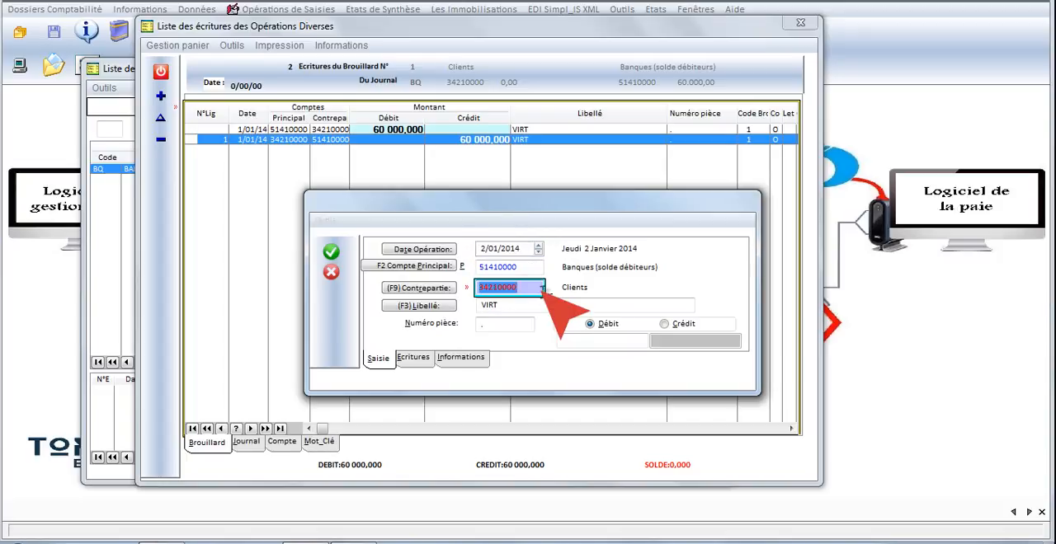
pyautogui.write('4411')
pyautogui.press('Tab')
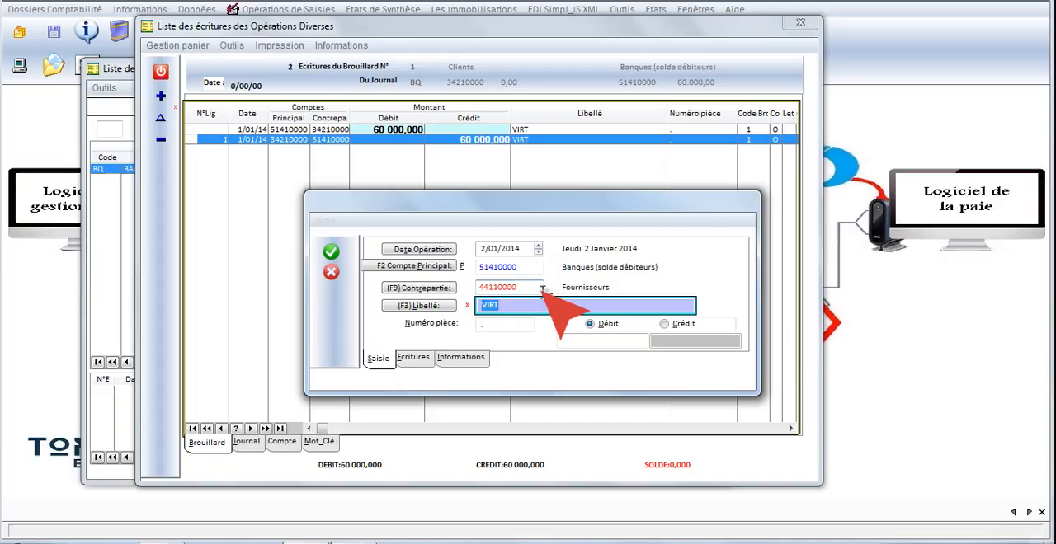
# - Label the supplier entry CHQ N°00001 and record it with a credit of 25000
pyautogui.write('CHQ N°00001')
pyautogui.press('Return')
pyautogui.press('Return')
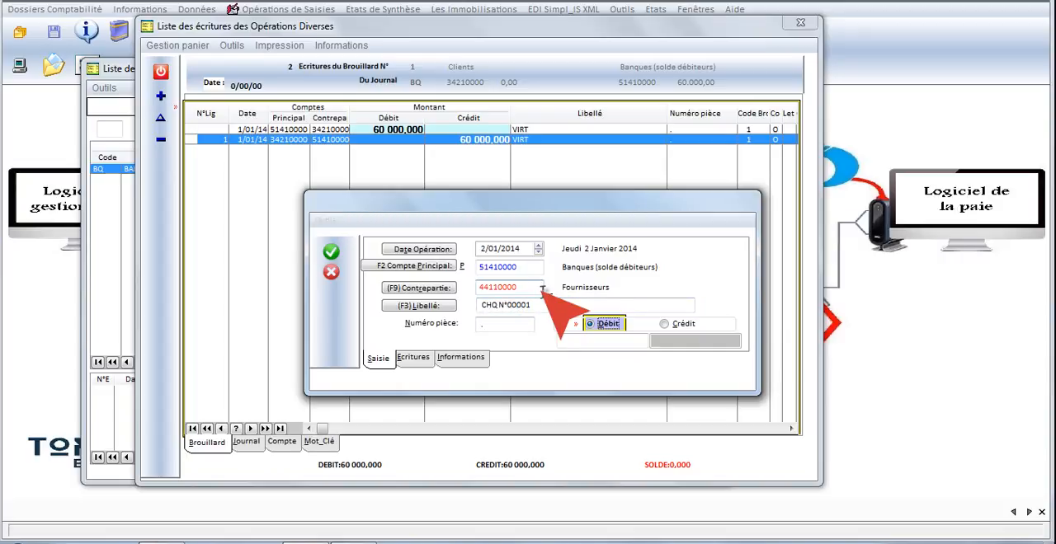
pyautogui.press('Right')
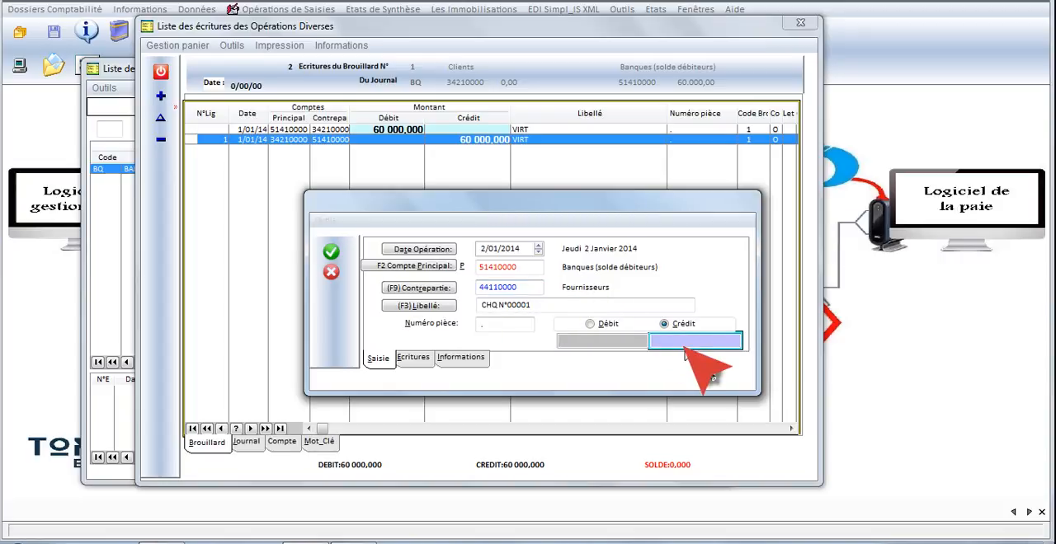
pyautogui.write('25000')
pyautogui.press('Return')
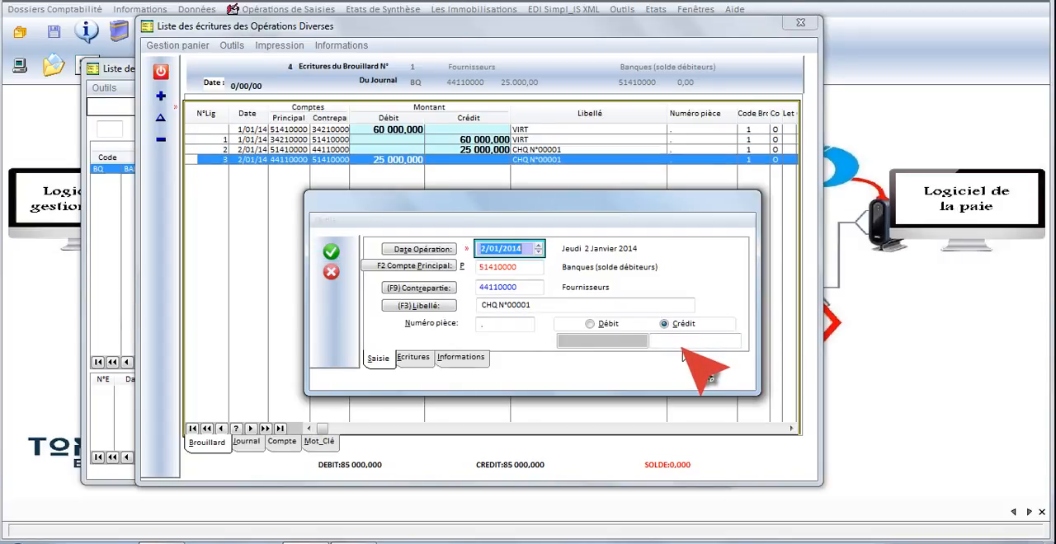
# - Date the next entry 3/01/2014 and label it CHQ N°00002, keeping counterpart account 44110000
pyautogui.press('Up')
pyautogui.press('Return')
pyautogui.press('Return')
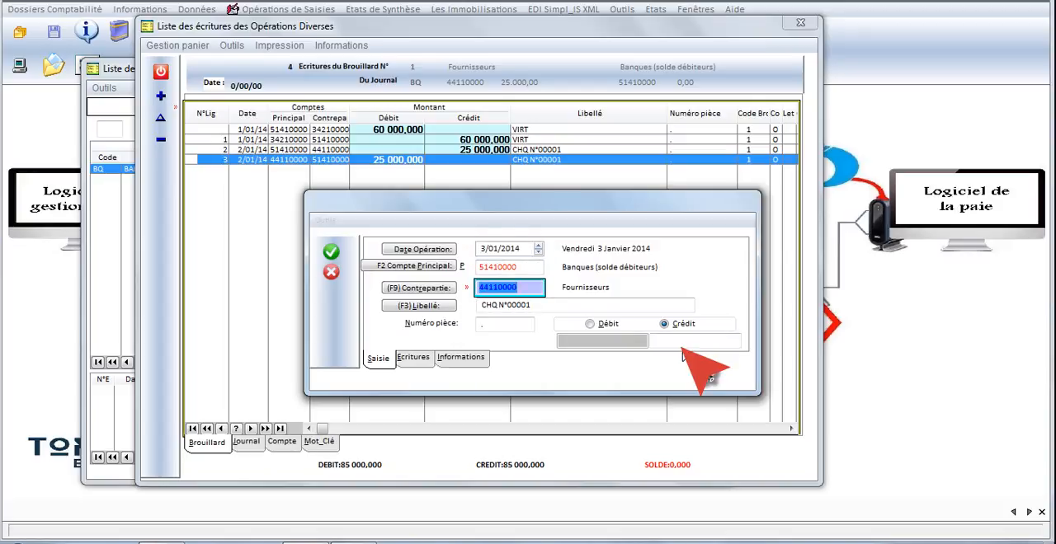
pyautogui.press('Return')
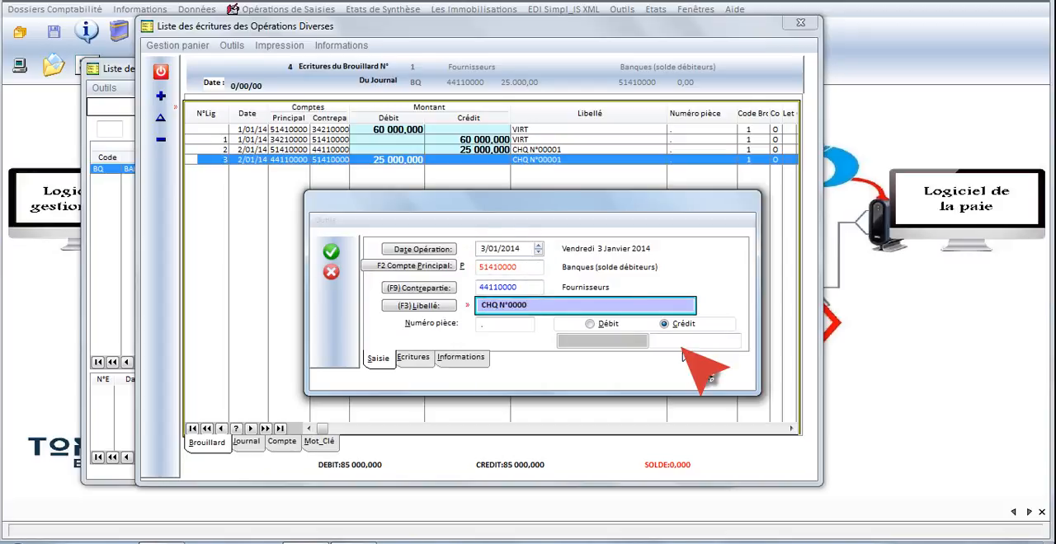
pyautogui.press('Return')
pyautogui.press('Return')
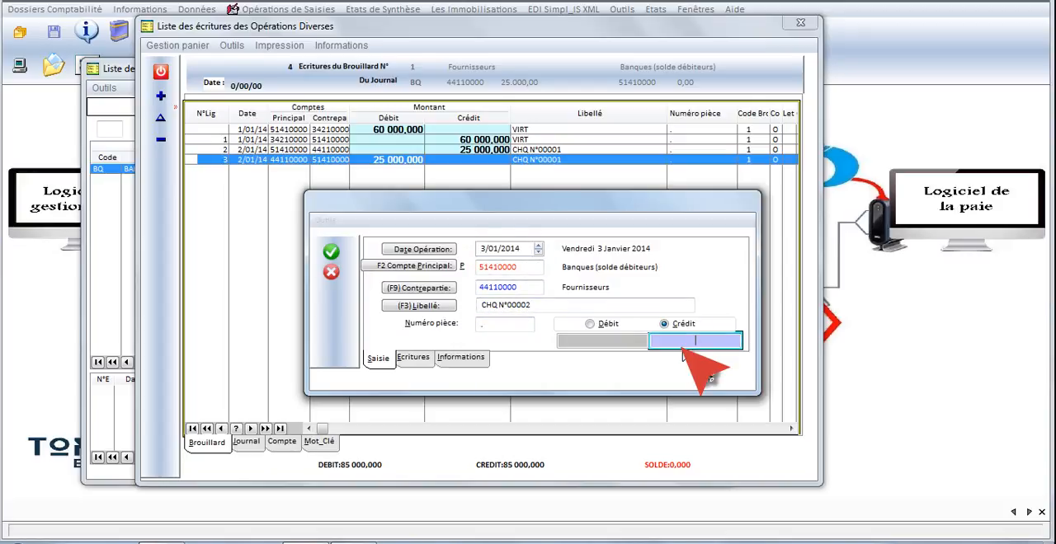
# - Enter a credit of 12000 for the CHQ N°00002 entry and record it
pyautogui.write('12000')
pyautogui.click(528, 304)
pyautogui.write('2')
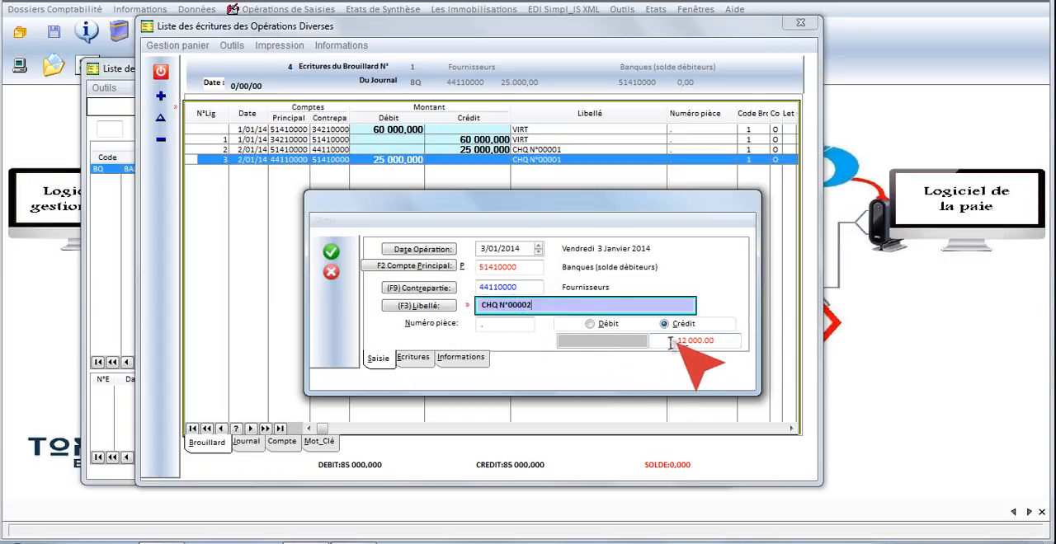
pyautogui.click(665, 340)
pyautogui.click(331, 252)
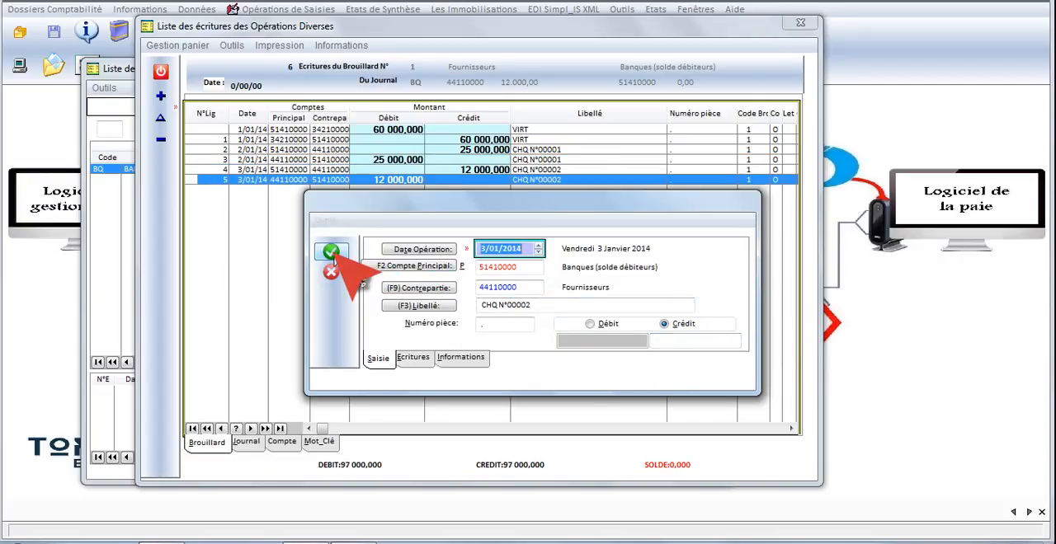
# - Date the next entry 4/01/2014 and set its counterpart account to 34210000
pyautogui.click(538, 244)
pyautogui.press('Return')
pyautogui.press('Return')
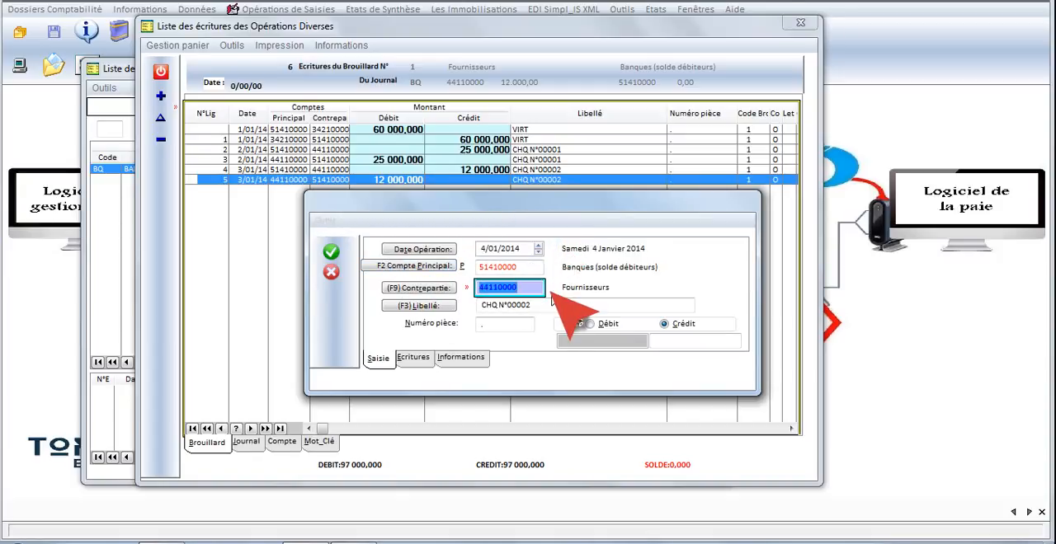
pyautogui.write('34210000')
pyautogui.press('Return')
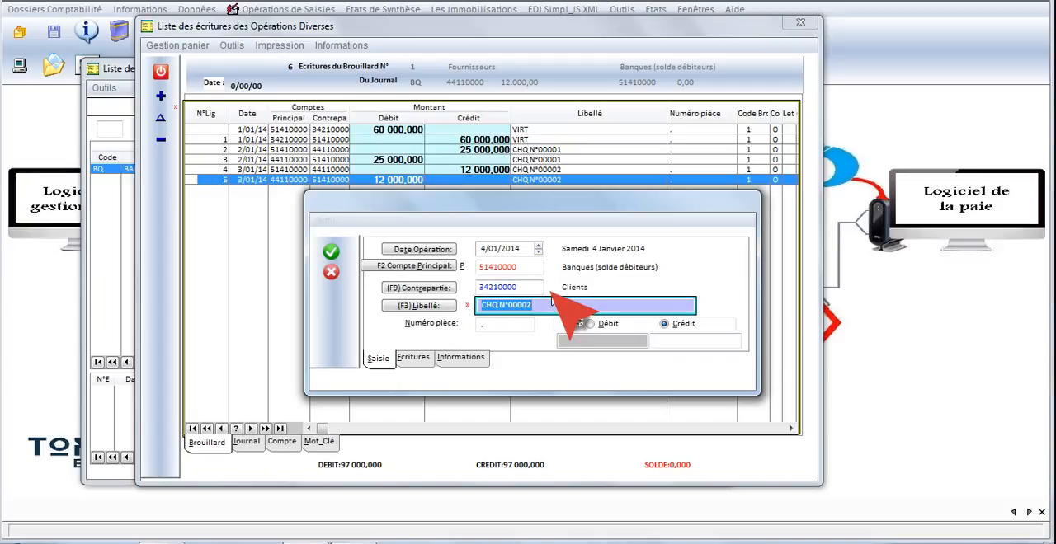
# - Label the client entry REMISE CHQ and set it as a debit
pyautogui.write('REMISE')
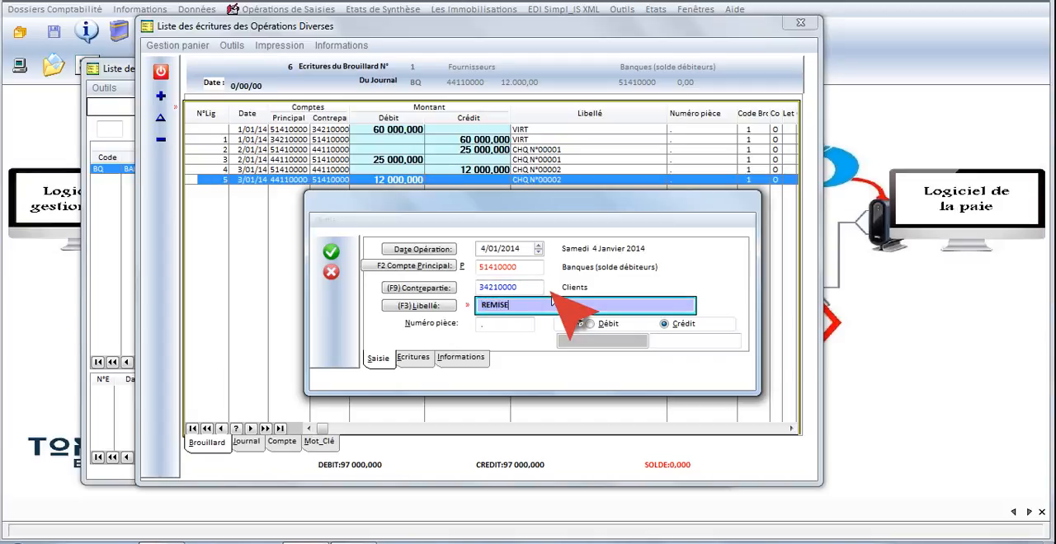
pyautogui.write(' CHQ')
pyautogui.press('Return')
pyautogui.press('Return')
pyautogui.press('Left')
# - Enter 8000 as the REMISE CHQ amount and record the entry, leaving the entry form without adding another
pyautogui.press('Return')
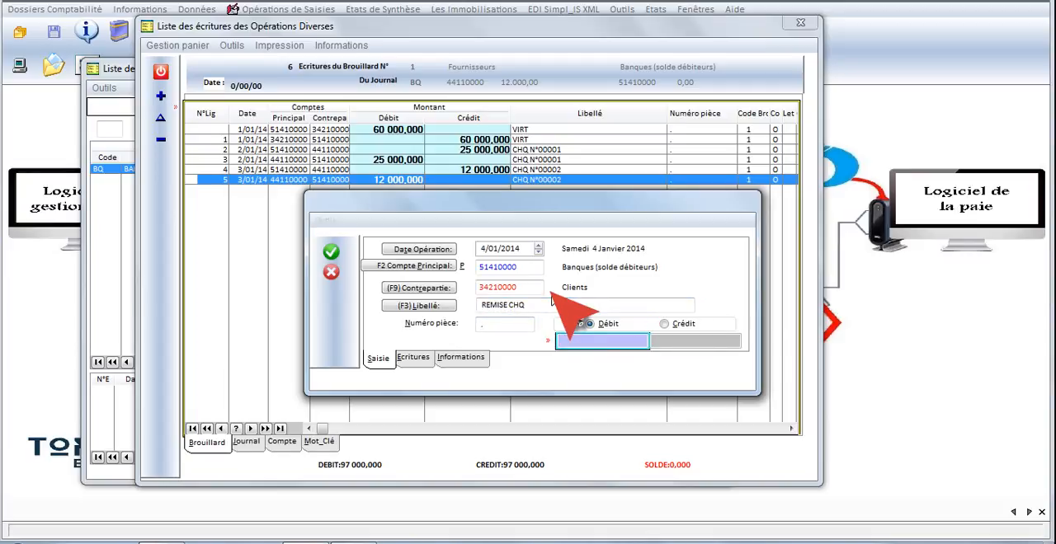
pyautogui.write('8000')
pyautogui.press('Return')
pyautogui.press('Return')
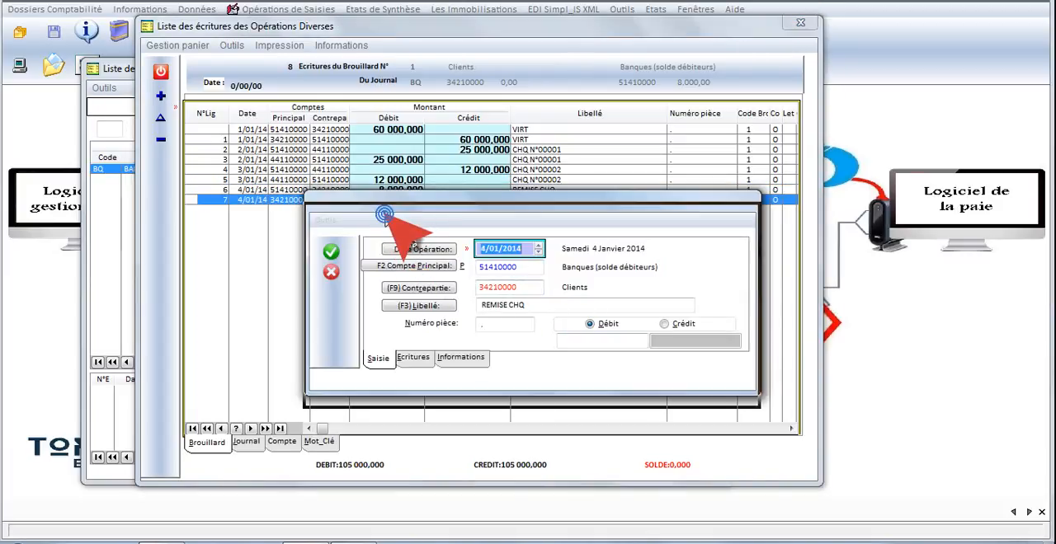
pyautogui.moveTo(371, 207); pyautogui.dragTo(367, 253)
pyautogui.click(328, 319)
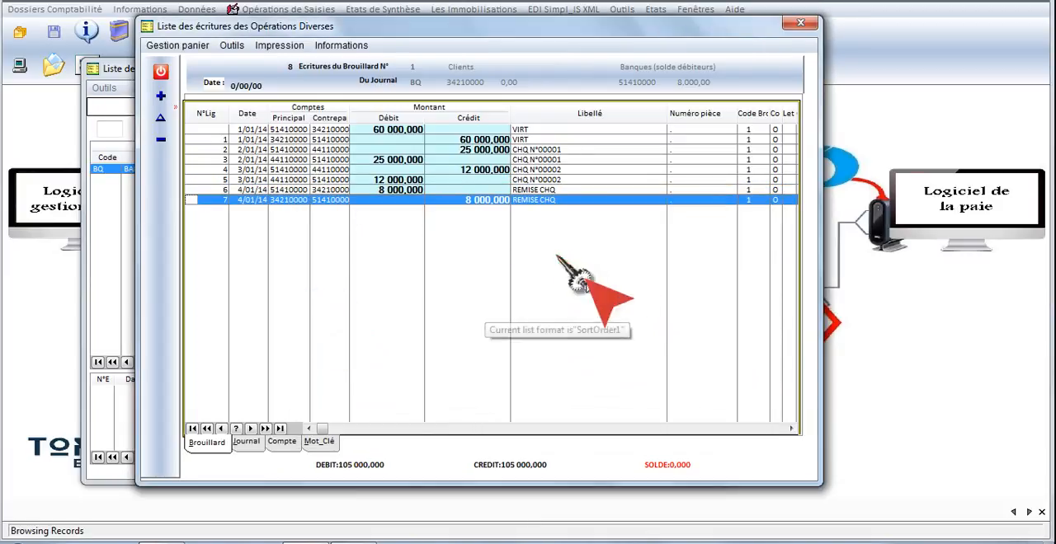
# - Open a blank entry form in the JANVIER brouillard, discard it and return to the journal list
pyautogui.click(160, 95)
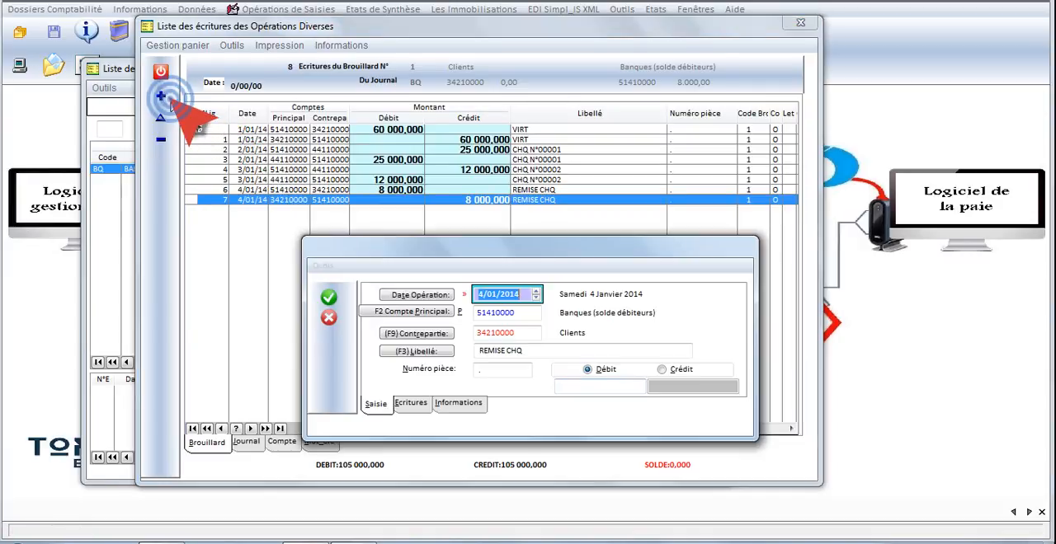
pyautogui.click(329, 319)
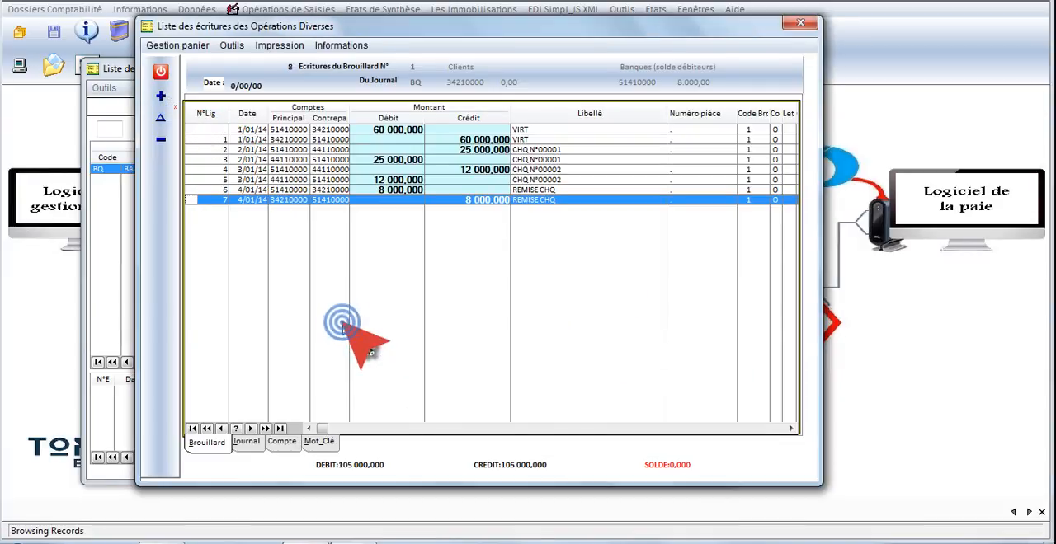
pyautogui.click(161, 73)
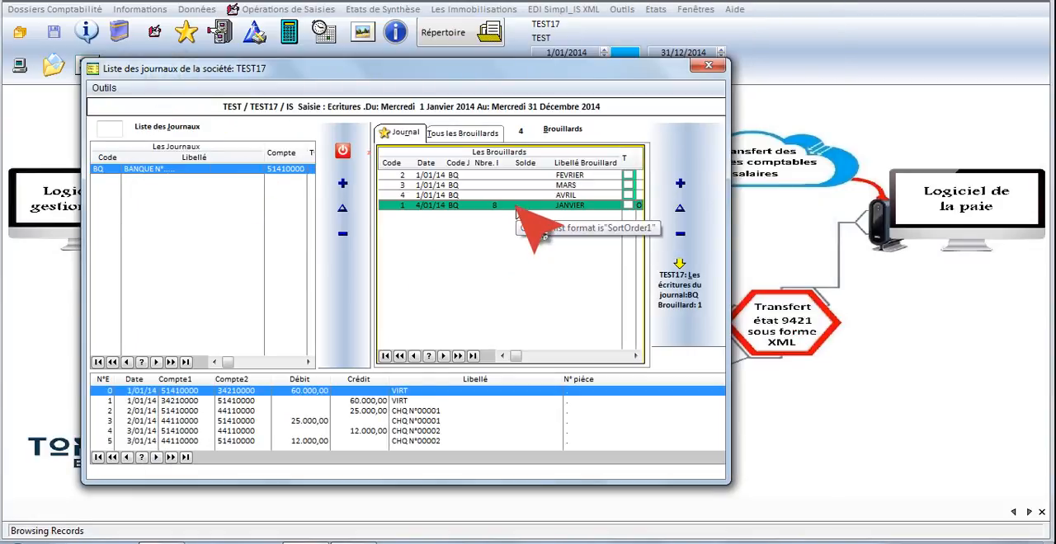
# - View a blank entry form in the FEVRIER brouillard, discard it and return to the journal list
pyautogui.click(536, 177)
pyautogui.doubleClick(536, 177)
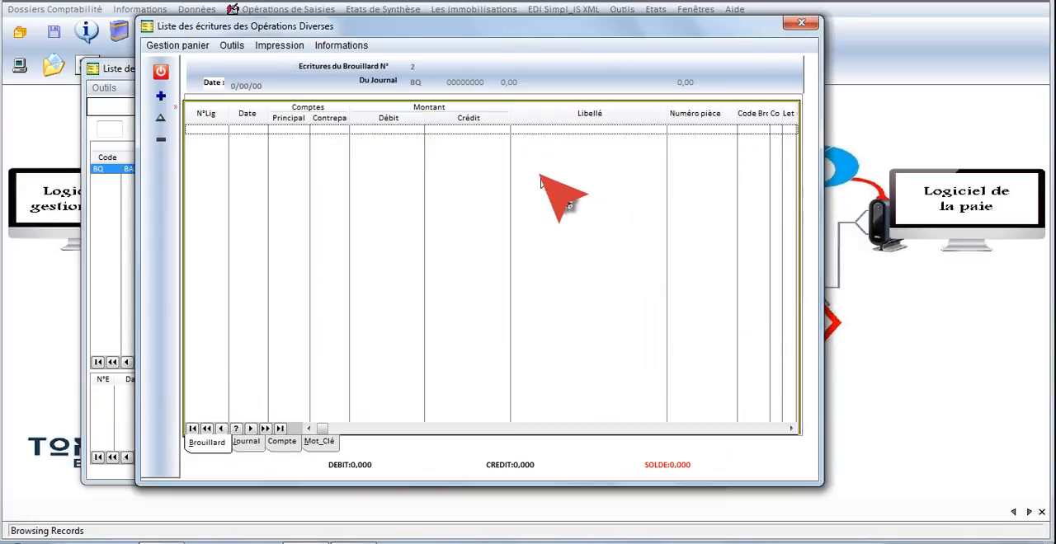
pyautogui.click(161, 95)
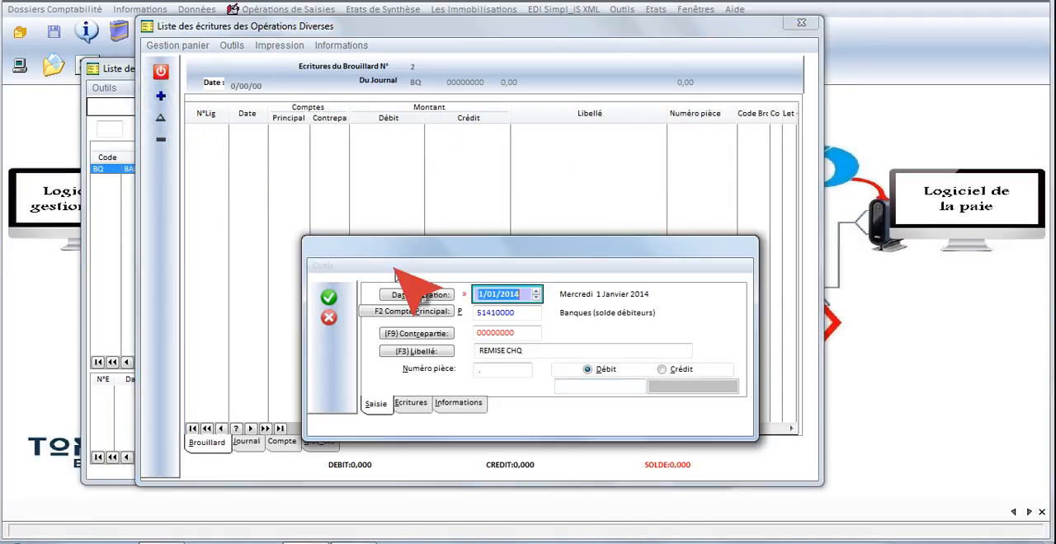
pyautogui.click(330, 320)
pyautogui.click(161, 73)
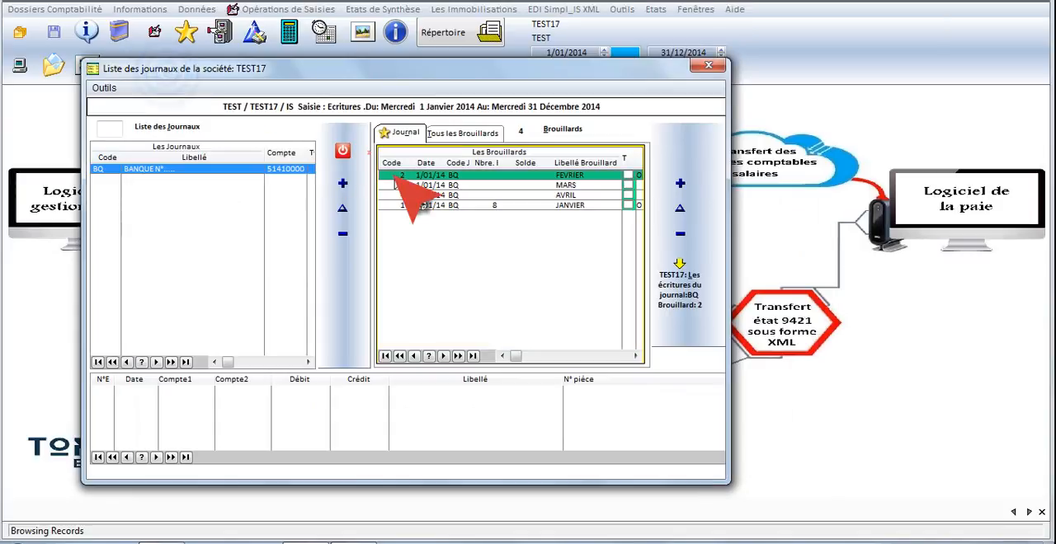
# - Reopen the entry list of the JANVIER brouillard to review its recorded entries
pyautogui.doubleClick(564, 207)
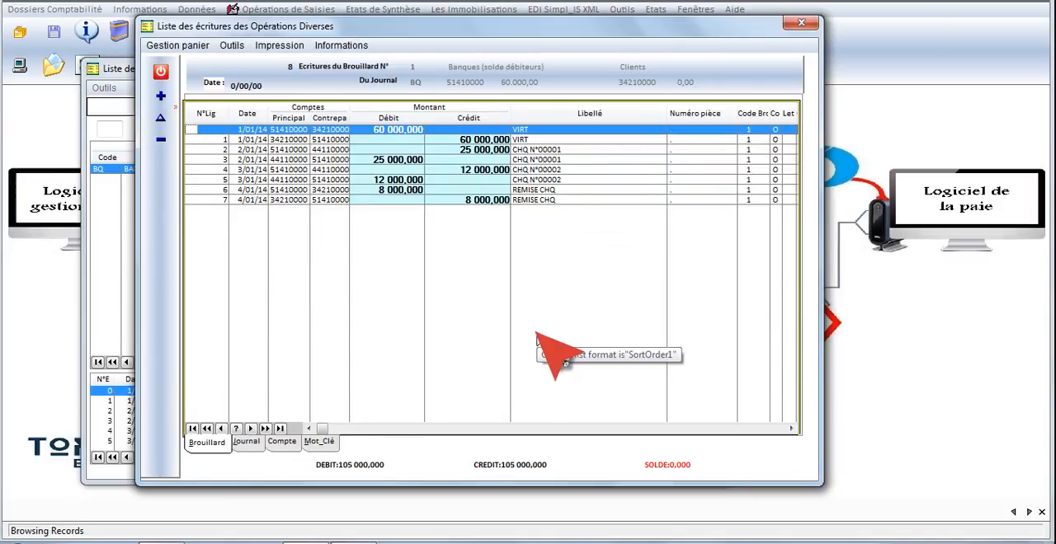
# - Leave the JANVIER entry list and journal list, view the simulation of ledger account 51410000 through 31/12/2014, and close it
pyautogui.click(163, 72)
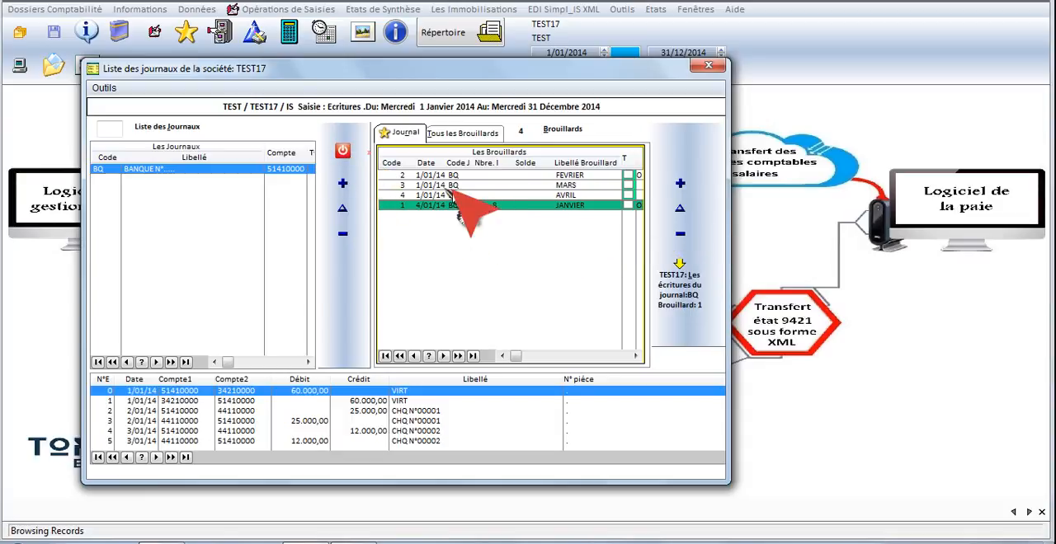
pyautogui.click(342, 150)
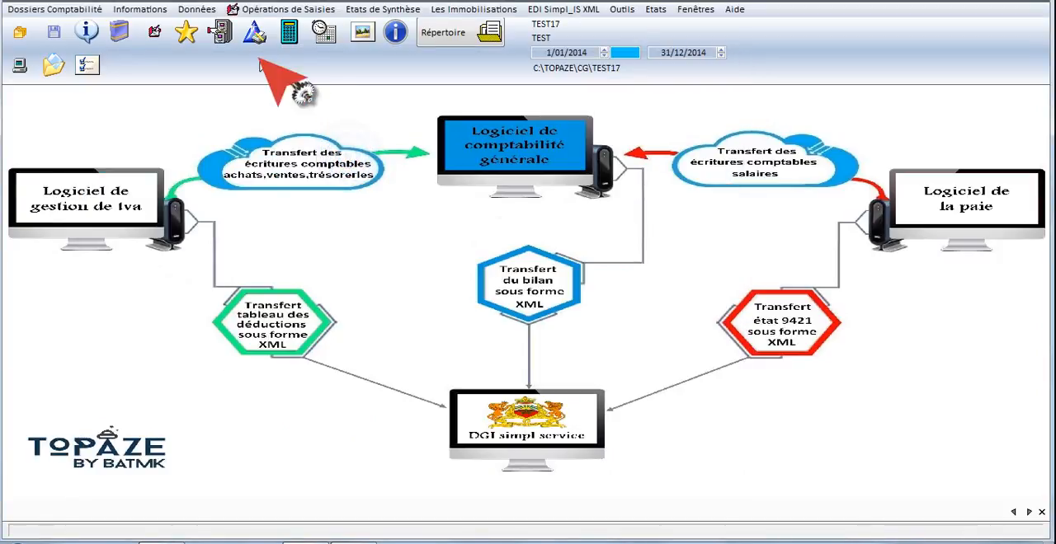
pyautogui.click(221, 37)
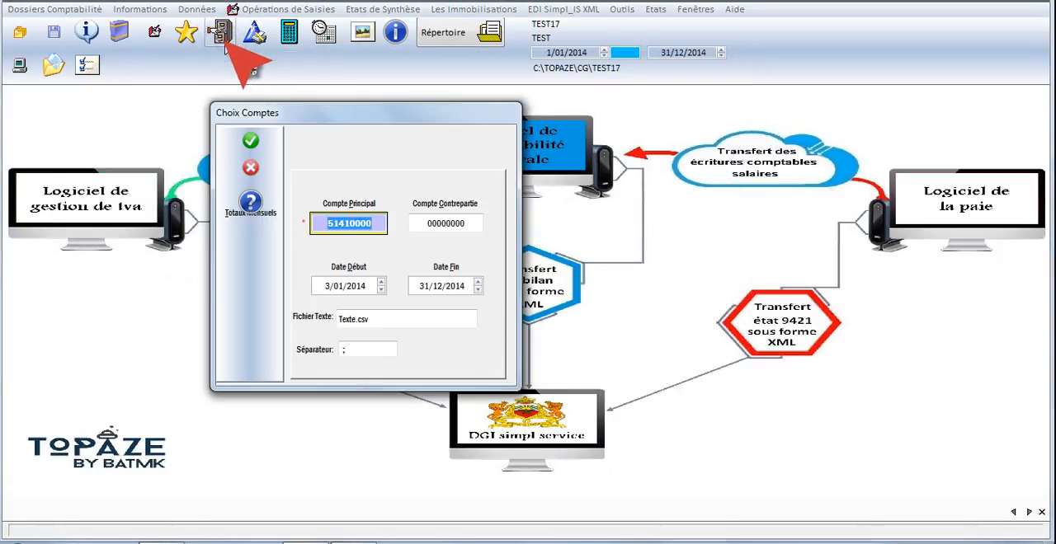
pyautogui.click(419, 224)
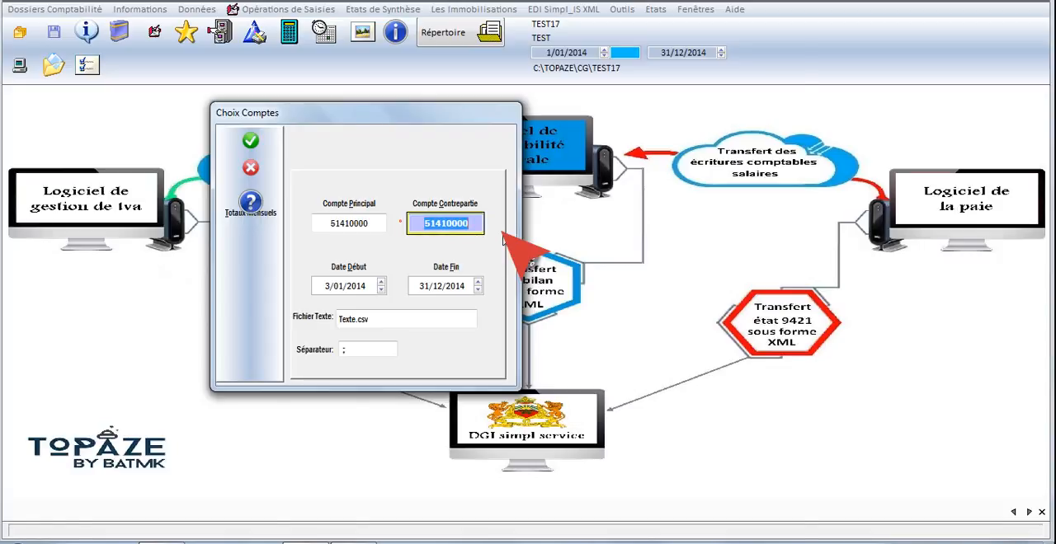
pyautogui.press('Return')
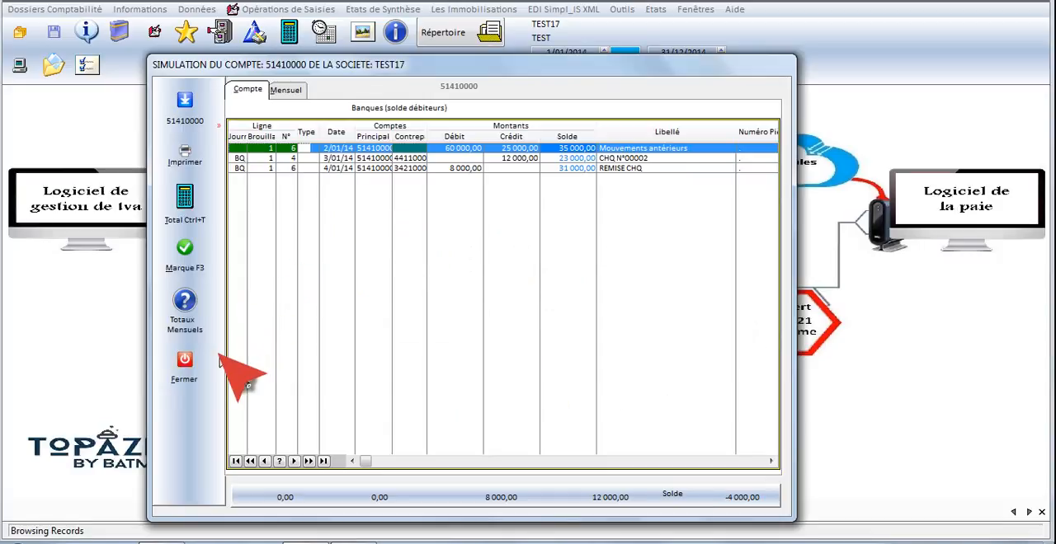
pyautogui.click(184, 361)
# - Run the simulation of ledger account 51410000 again with the start date set to 1/01/2014
pyautogui.click(220, 32)
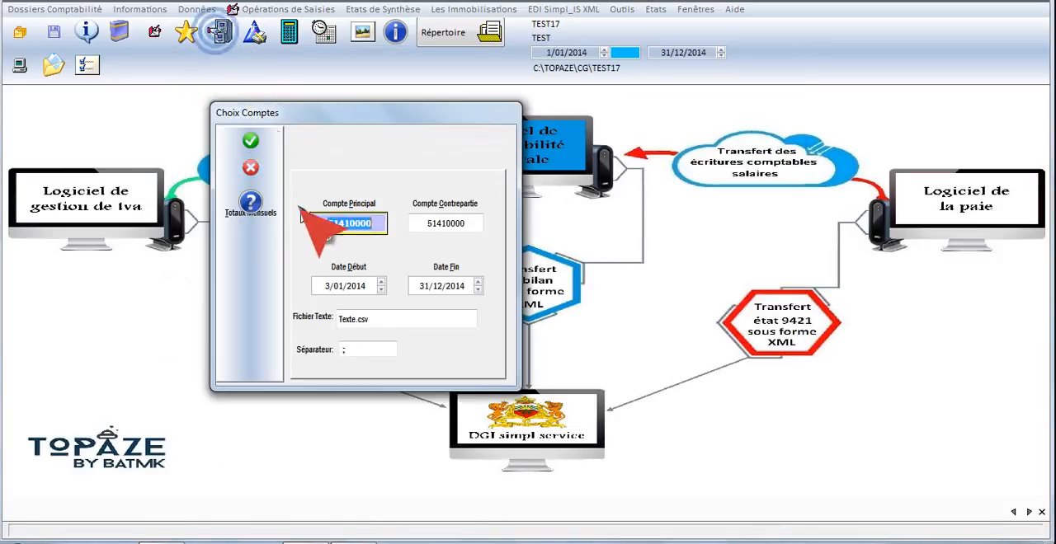
pyautogui.click(317, 286)
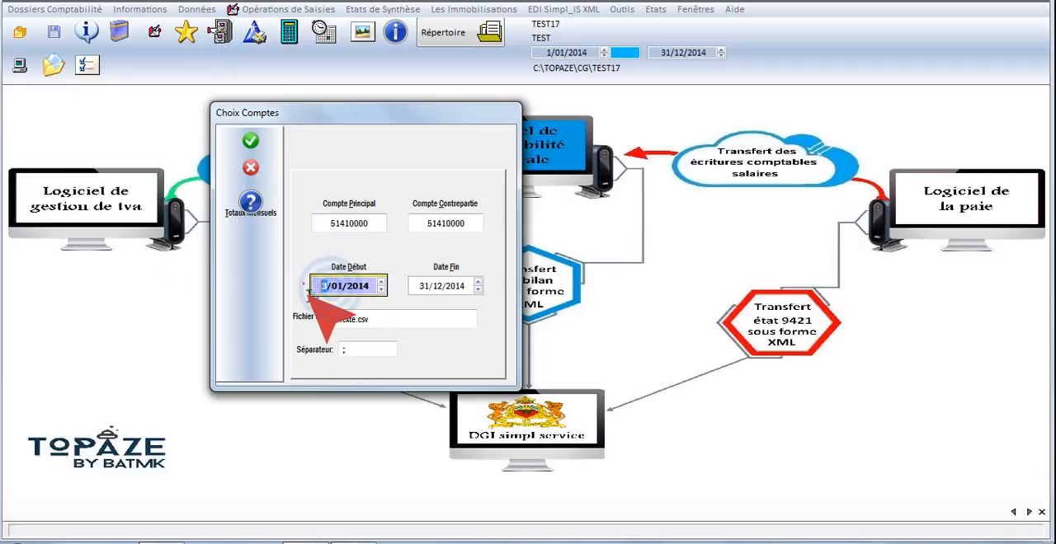
pyautogui.write('1')
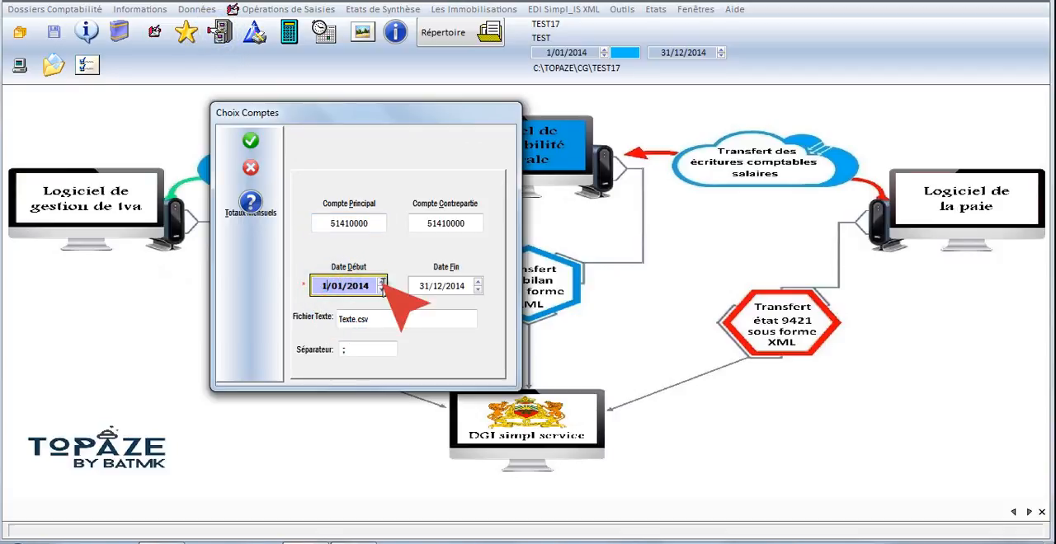
pyautogui.click(251, 142)
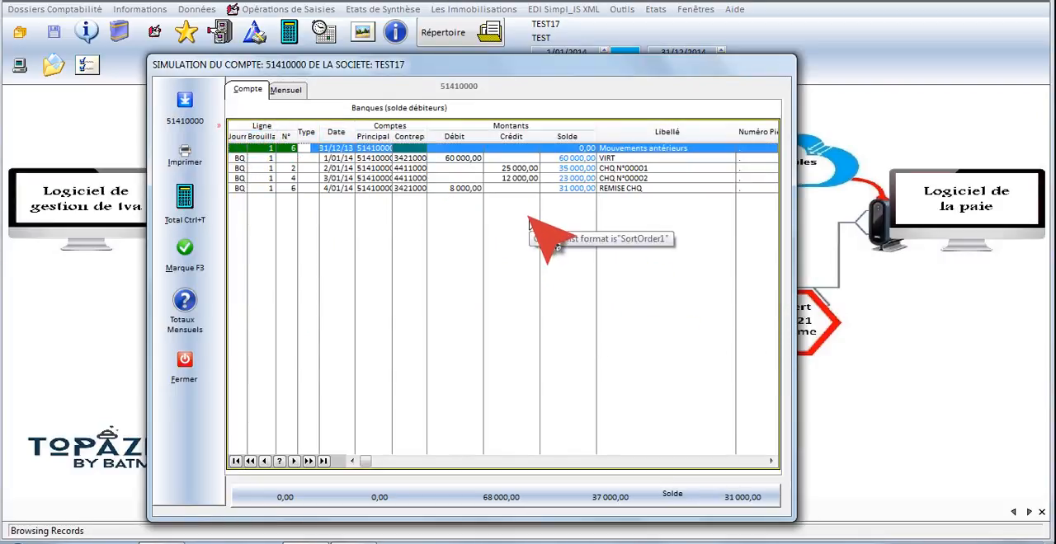
# - Review the VIRT, CHQ N°00001, CHQ N°00002 and REMISE CHQ lines of the bank account simulation and close it
pyautogui.click(468, 159)
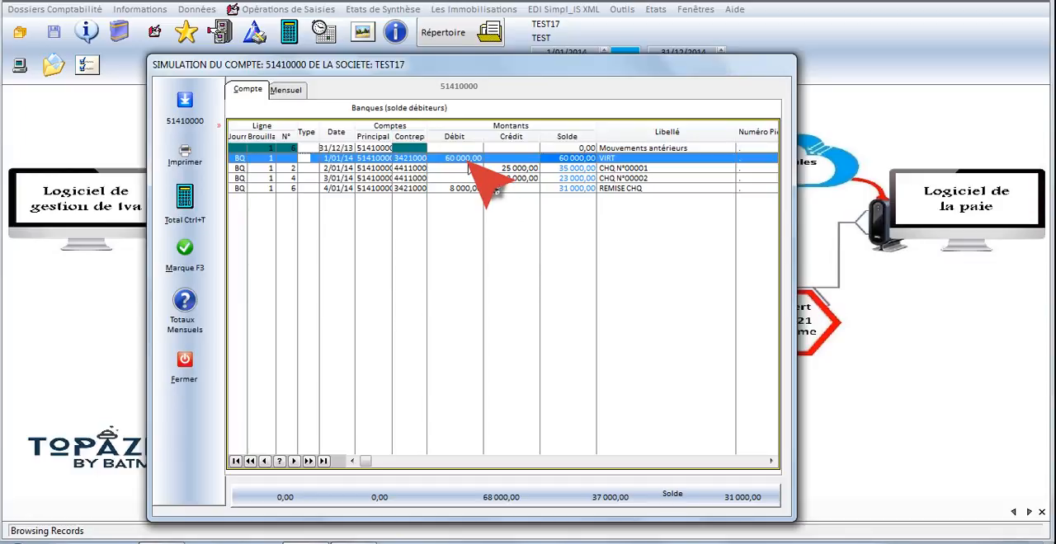
pyautogui.click(518, 168)
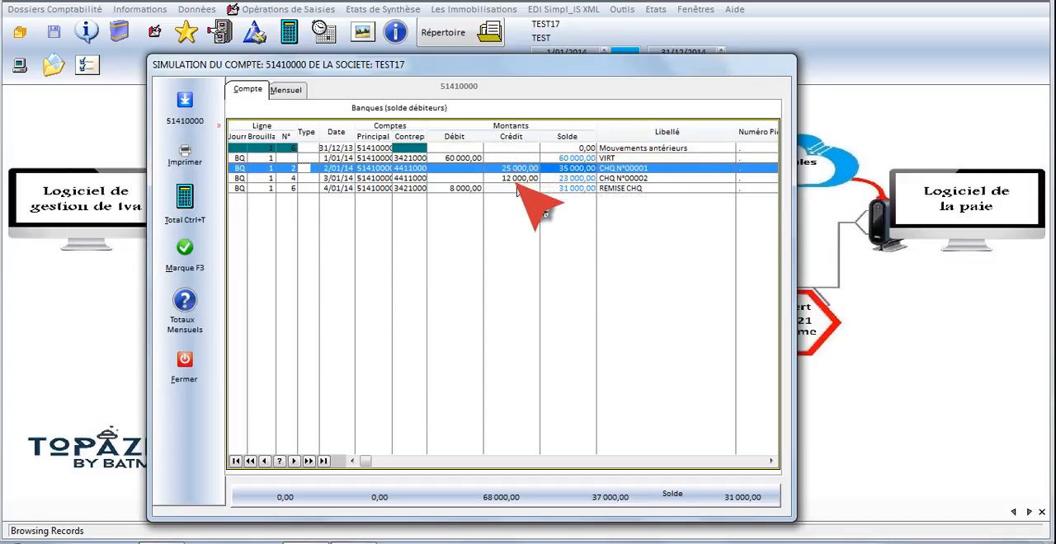
pyautogui.click(518, 182)
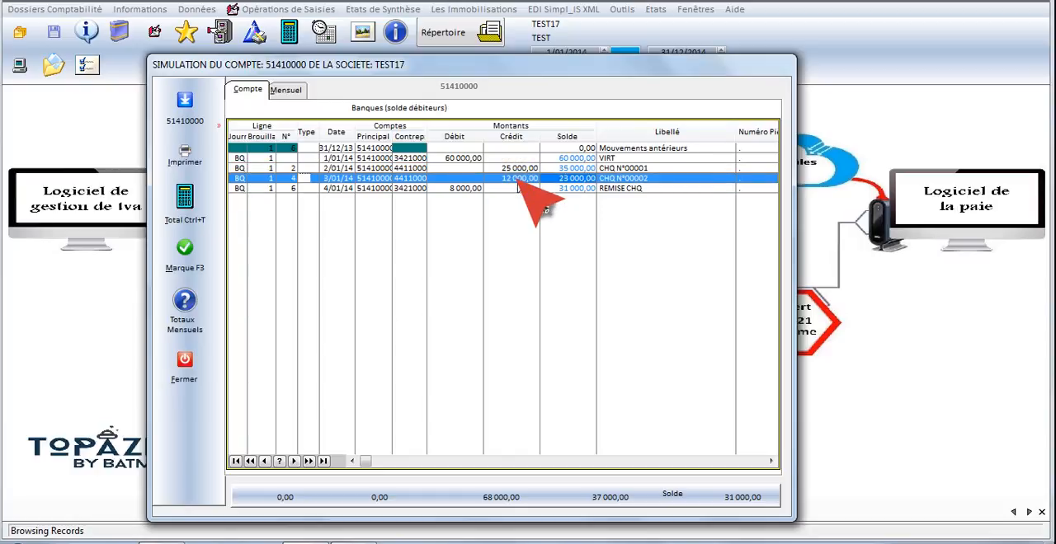
pyautogui.click(479, 188)
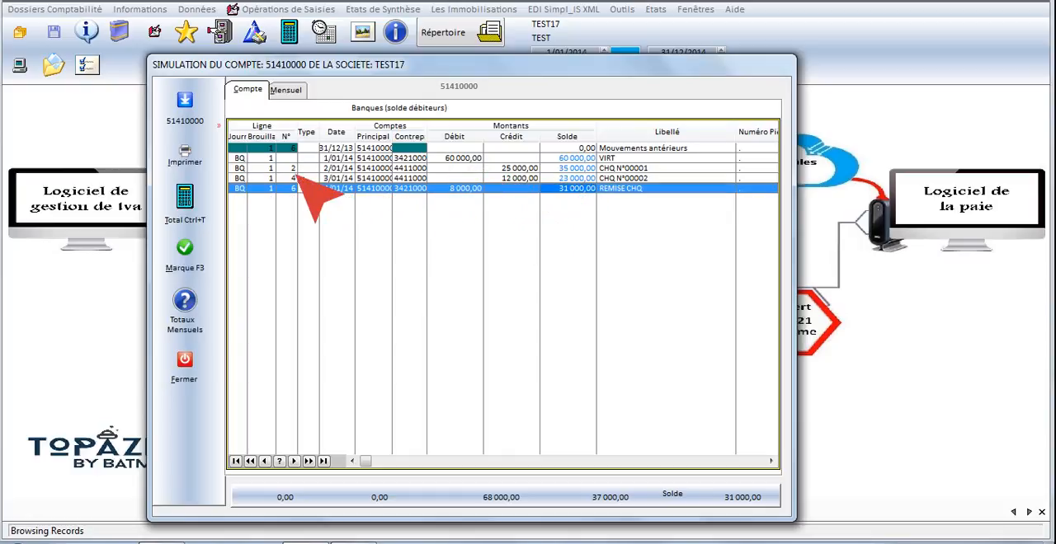
pyautogui.click(201, 369)
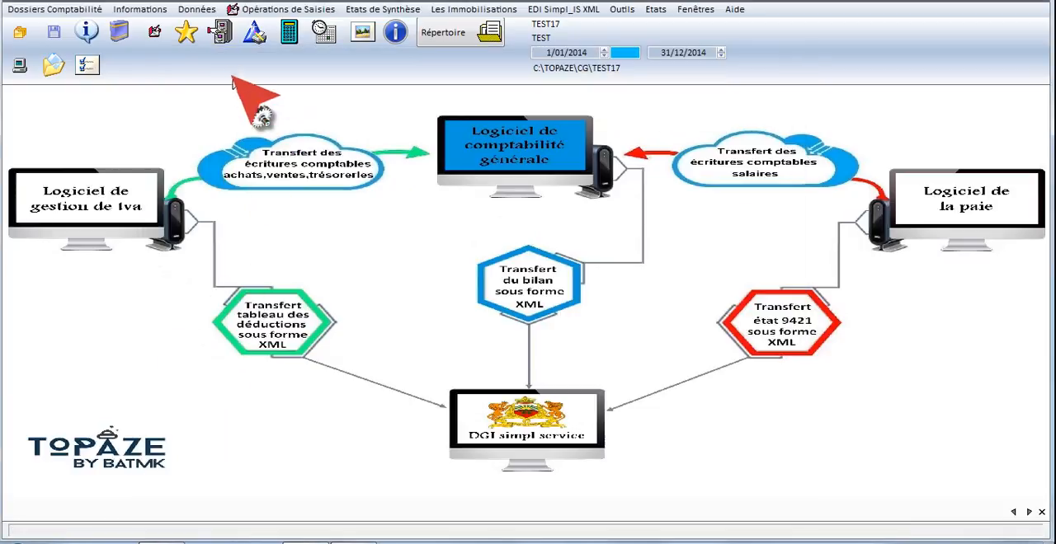
# - Run the account simulation for supplier ledger account 44110000 from 1/01/2014 to 31/12/2014
pyautogui.click(220, 32)
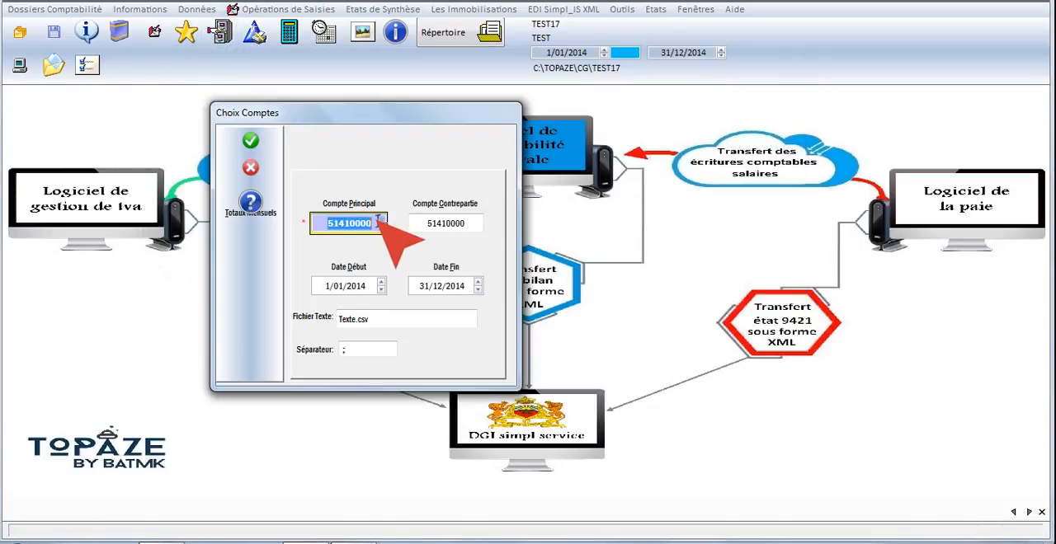
pyautogui.write('44')
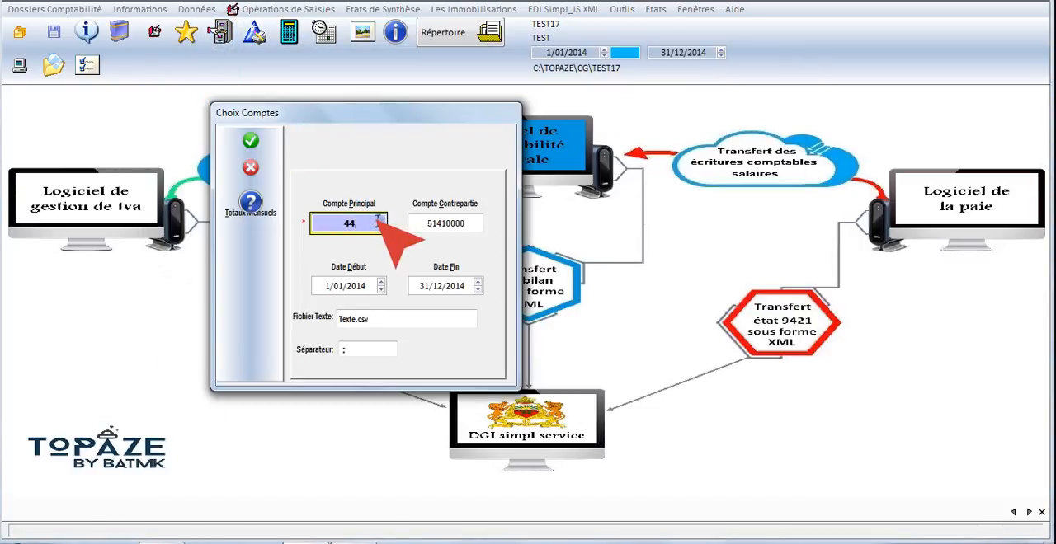
pyautogui.write('11')
pyautogui.click(378, 219)
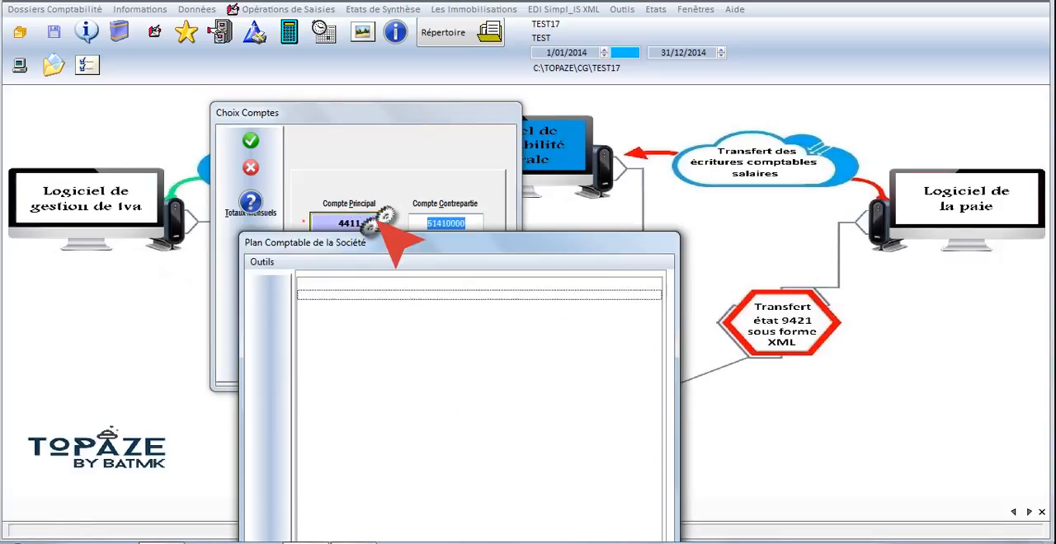
pyautogui.press('Return')
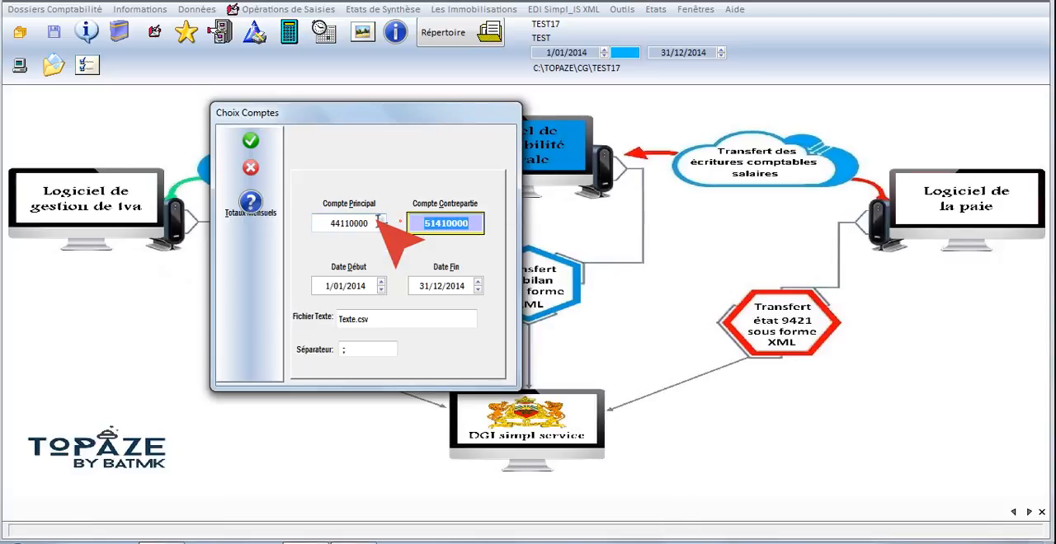
pyautogui.press('Return')
pyautogui.press('Return')
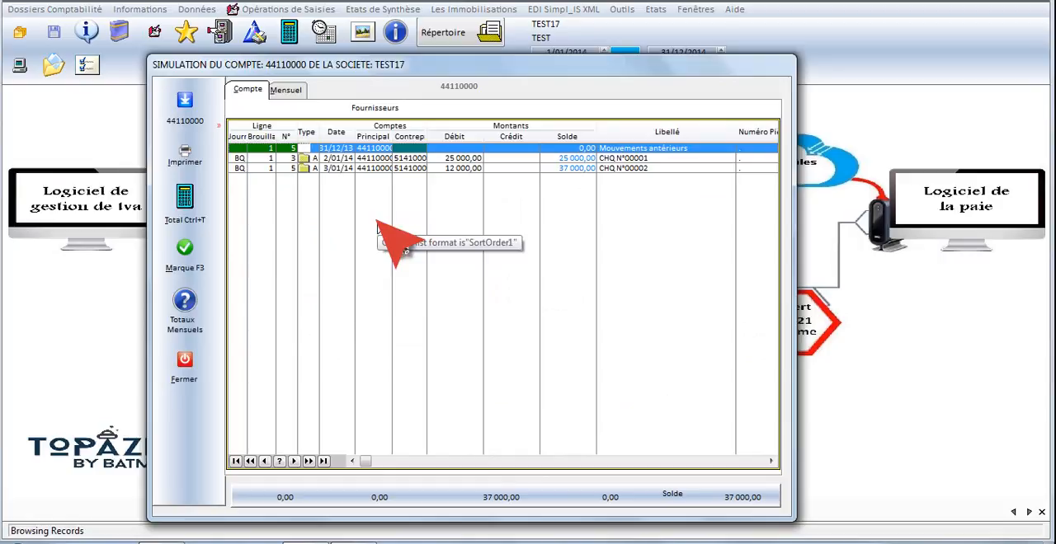
# - Review the two cheque lines and the monthly totals of the supplier account simulation, and close it
pyautogui.click(471, 159)
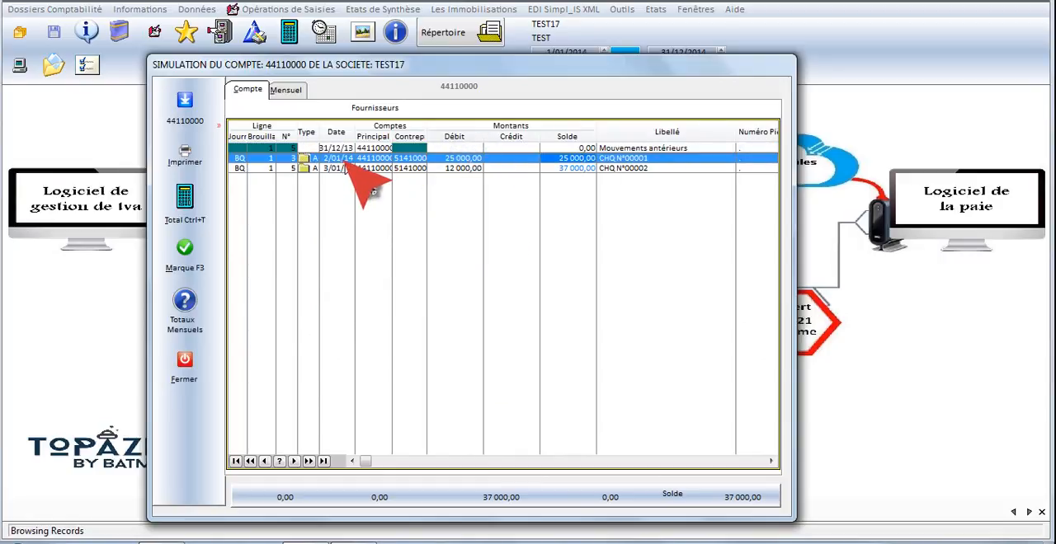
pyautogui.click(462, 168)
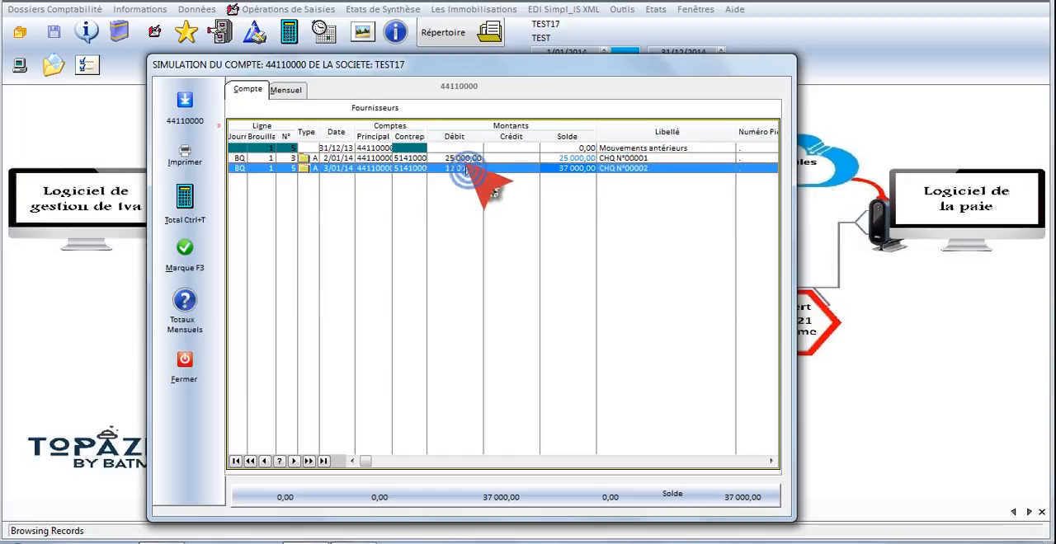
pyautogui.click(285, 90)
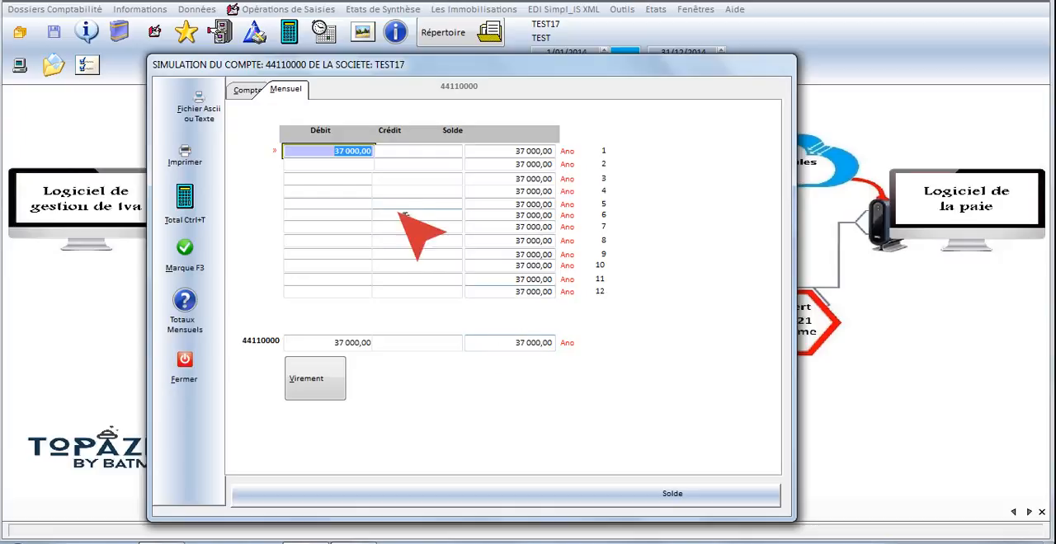
pyautogui.click(183, 361)
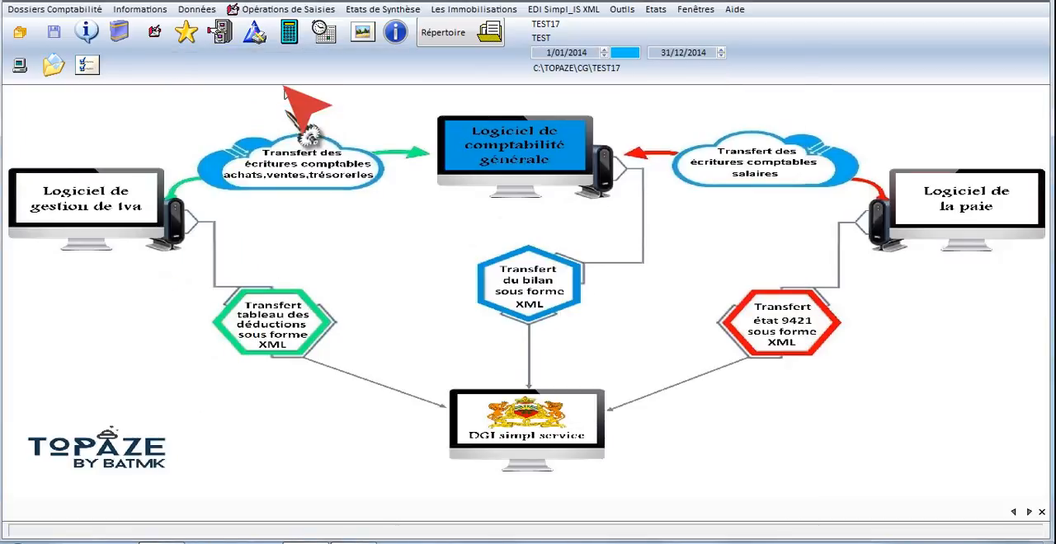
# - Run the account simulation for client ledger account 34210000 from 1/01/2014 to 31/12/2014
pyautogui.click(220, 33)
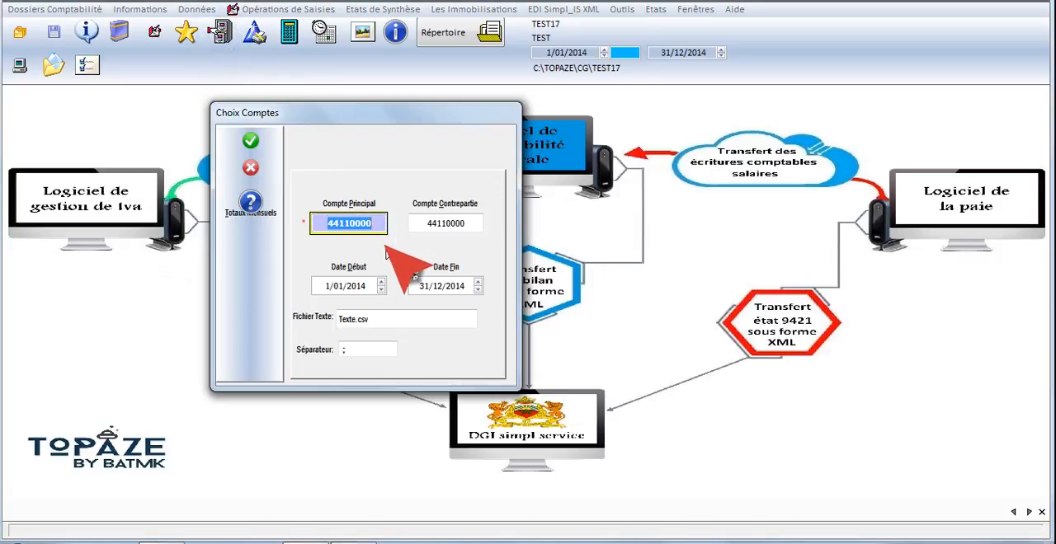
pyautogui.write('3')
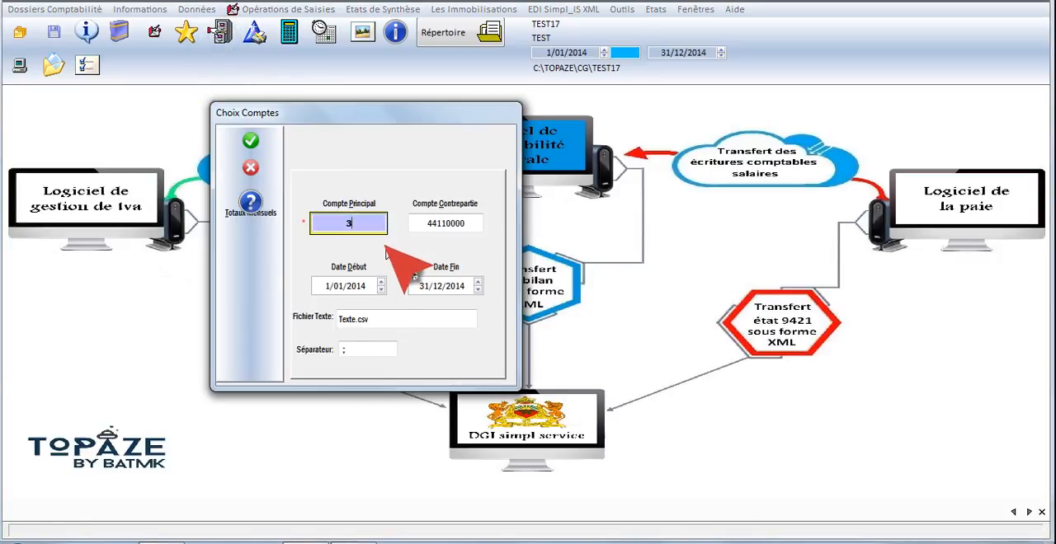
pyautogui.press('Return')
pyautogui.press('Return')
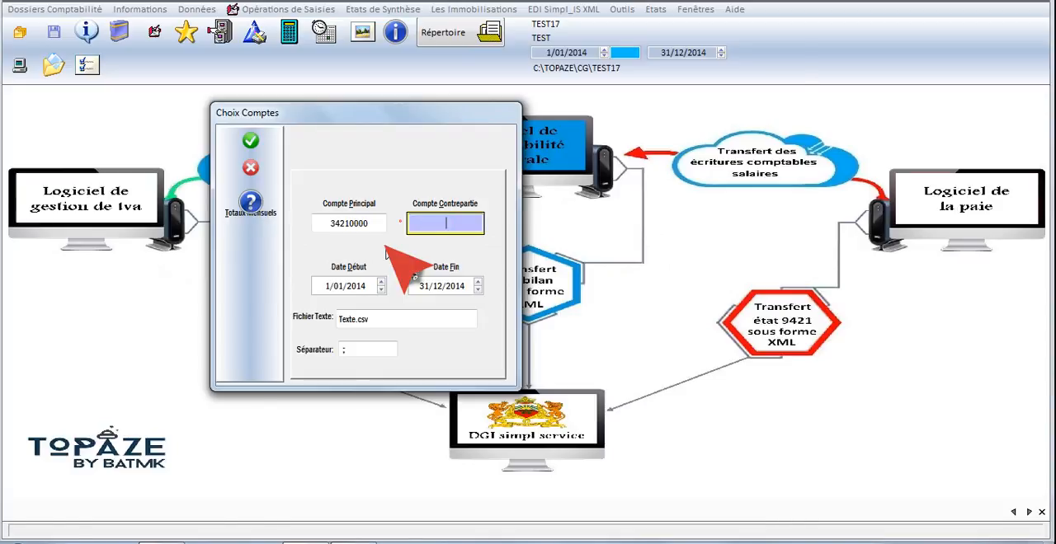
pyautogui.press('Return')
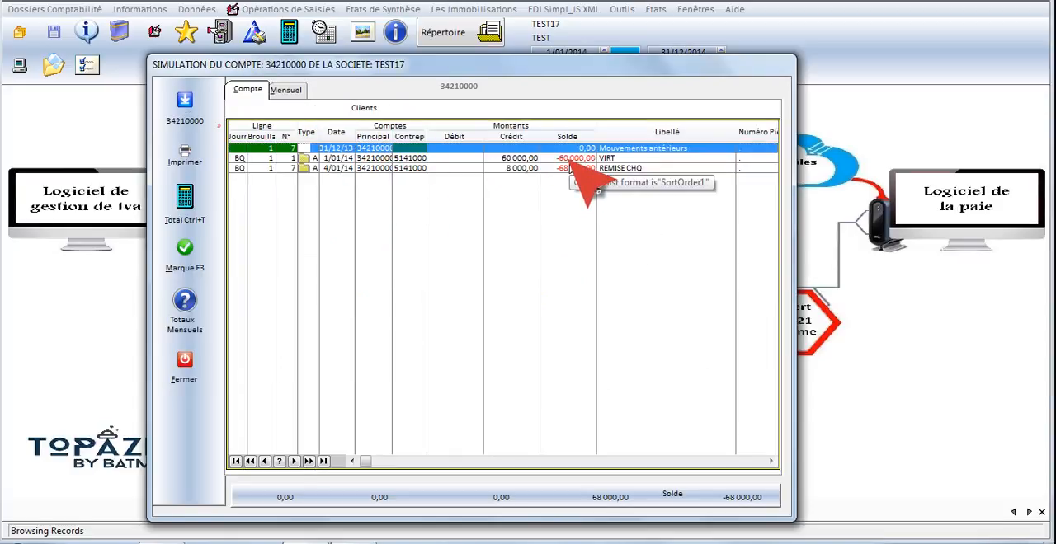
# - Review the monthly totals and overall balance of the client account simulation, return to its entry lines and close it
pyautogui.click(285, 90)
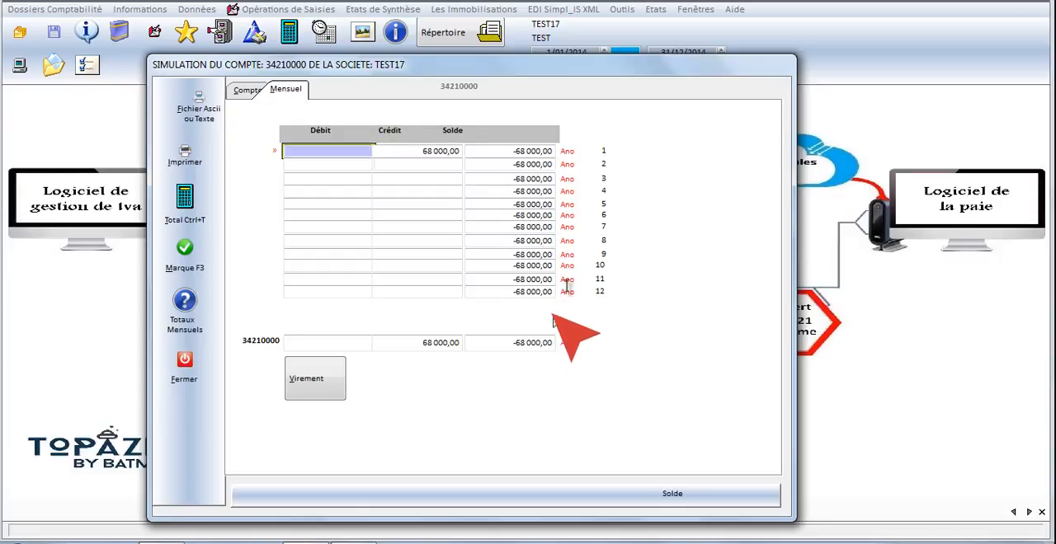
pyautogui.click(499, 343)
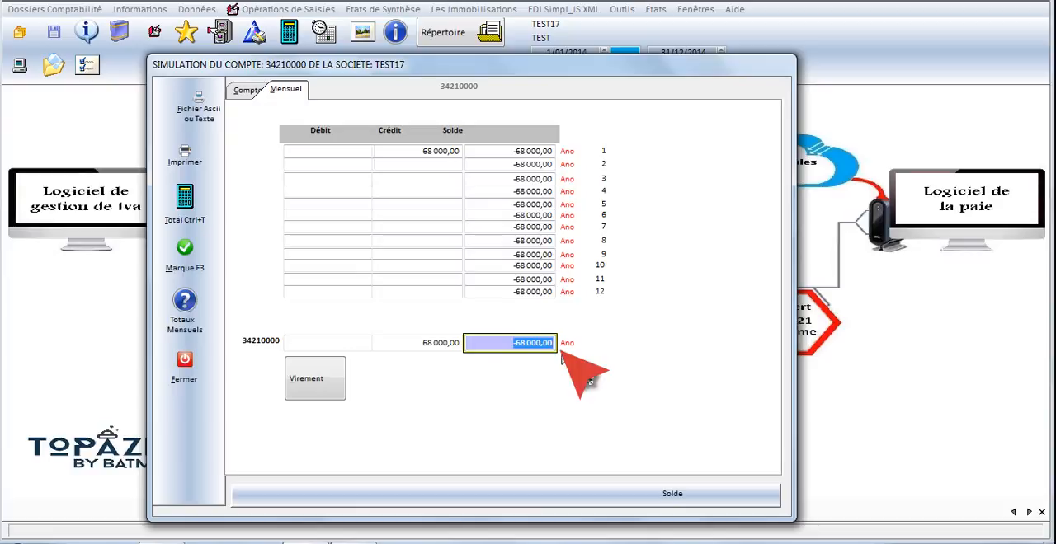
pyautogui.click(248, 90)
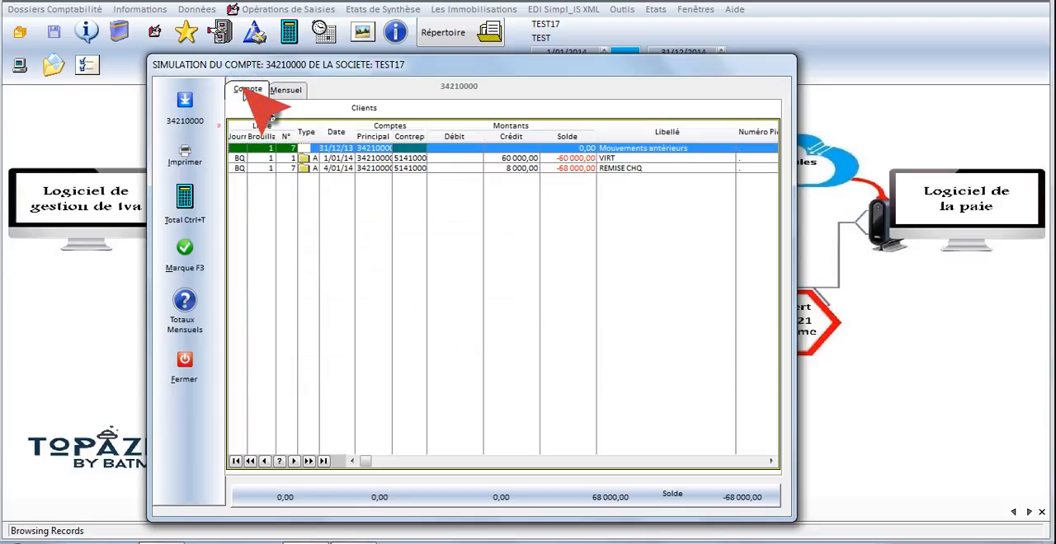
pyautogui.click(185, 361)
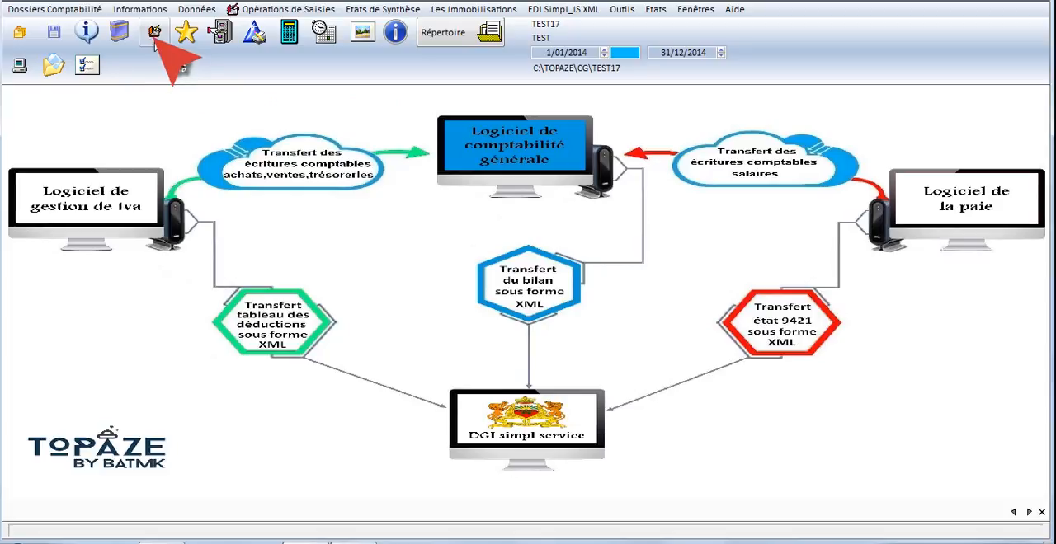
# - Start an account reimputation with 51410000 as the account to reassign
pyautogui.click(282, 10)
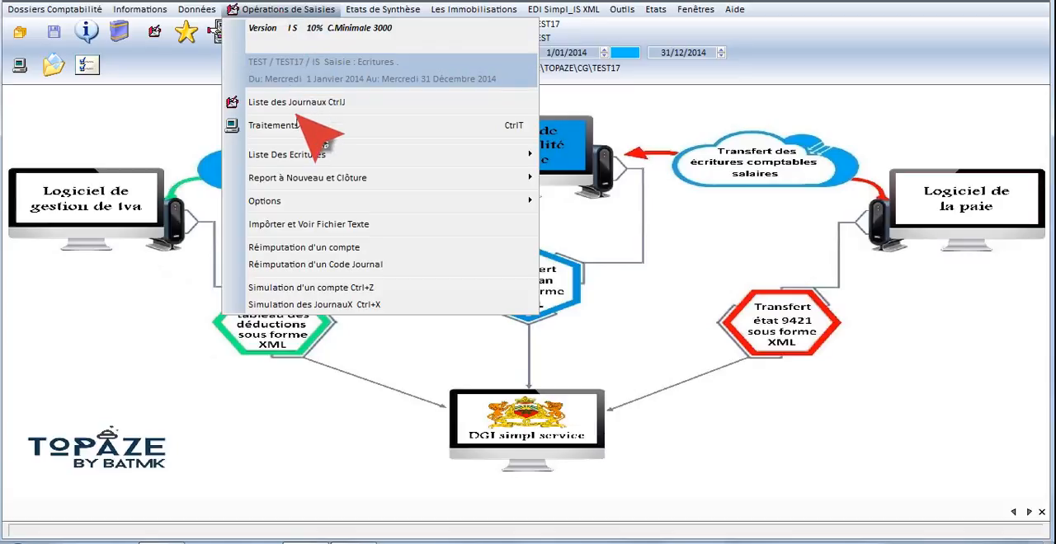
pyautogui.click(282, 248)
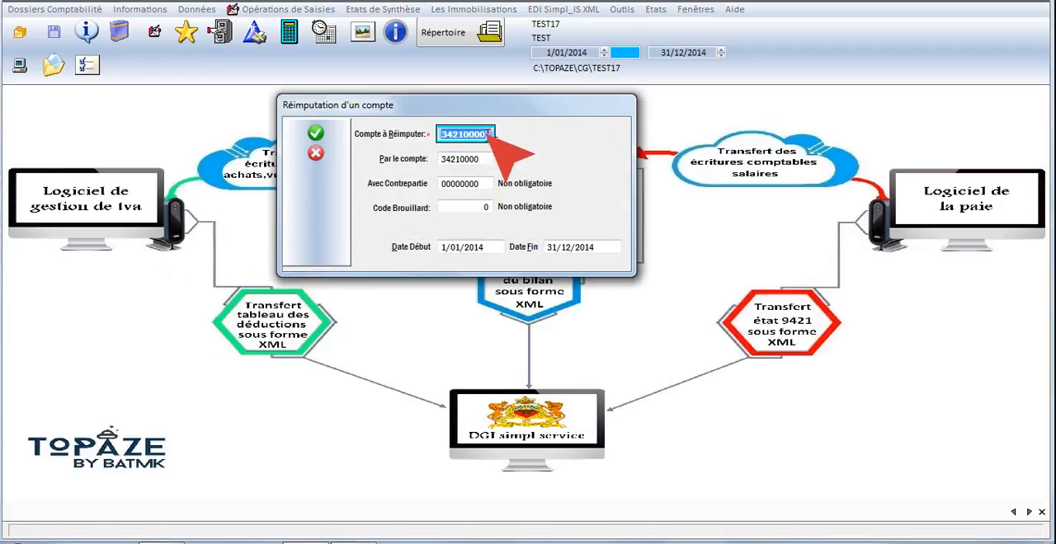
pyautogui.moveTo(489, 133); pyautogui.dragTo(422, 152)
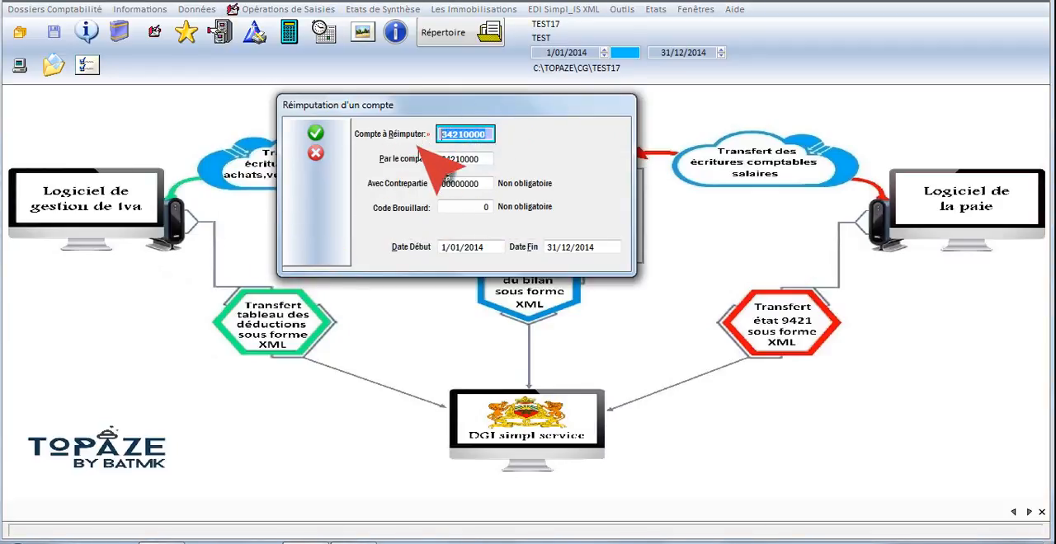
pyautogui.write('51410000')
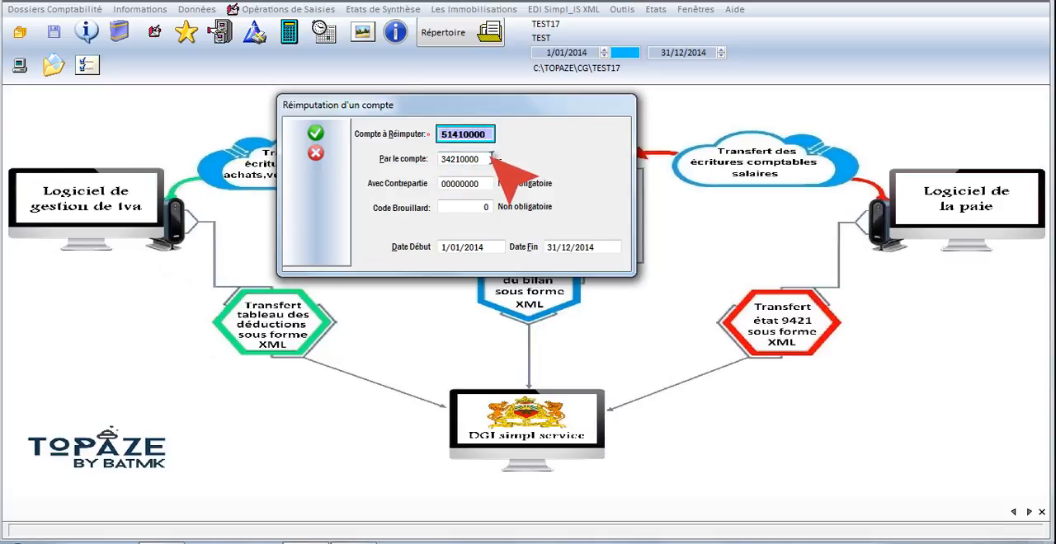
# - Try to reimpute to replacement account 55410000 for 1/01/2014 to 31/12/2014, without a counterpart account
pyautogui.click(490, 157)
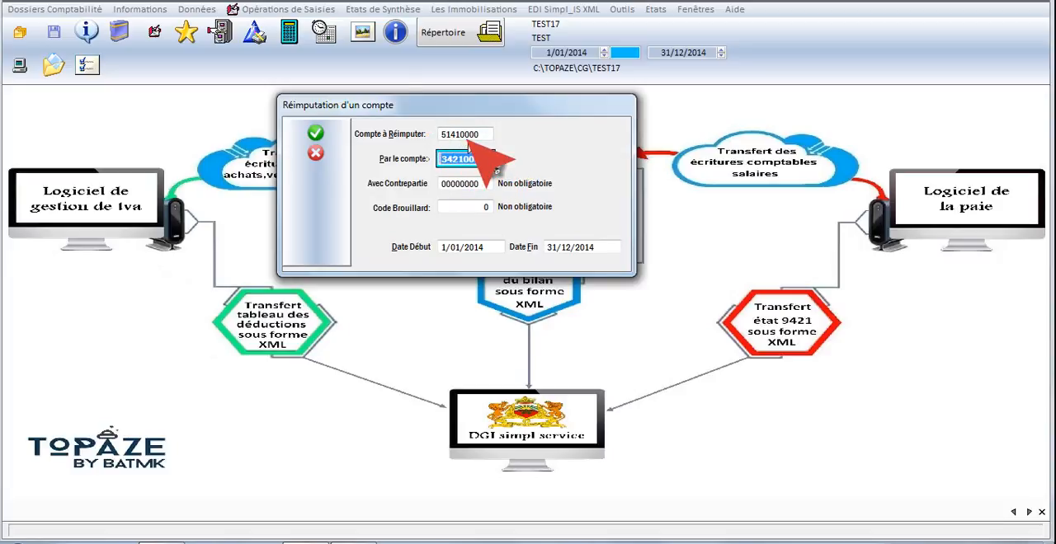
pyautogui.write('55410000')
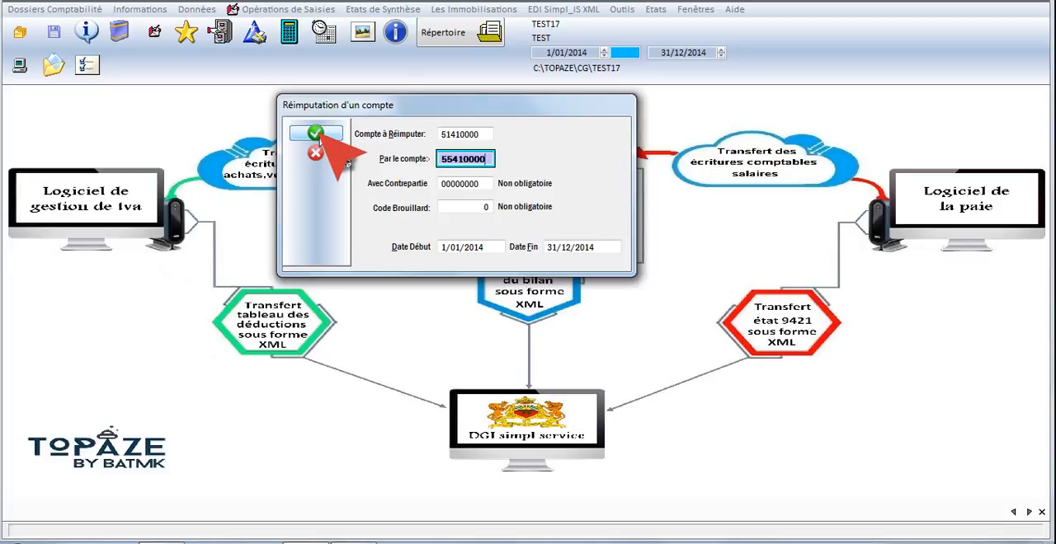
pyautogui.click(462, 183)
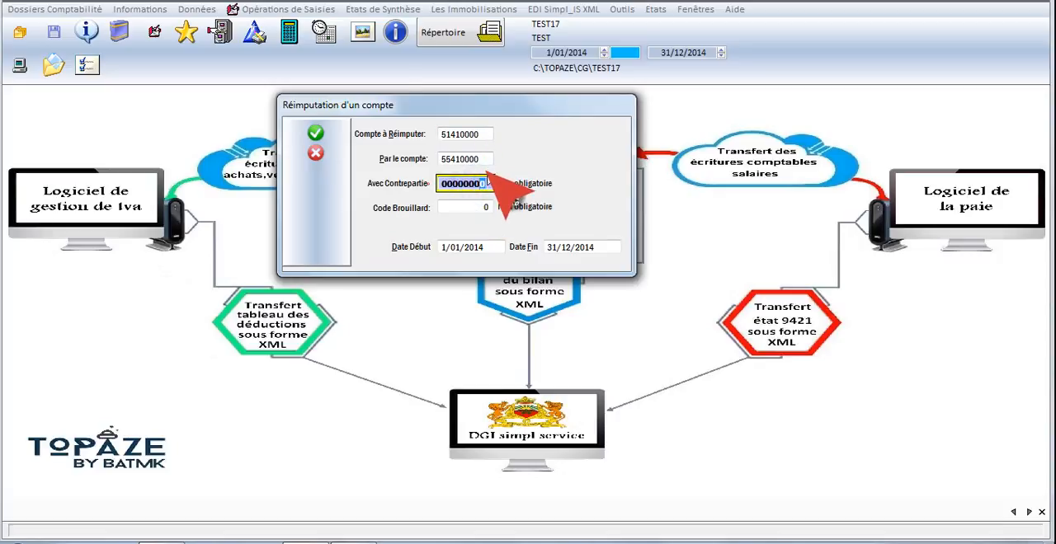
pyautogui.click(315, 133)
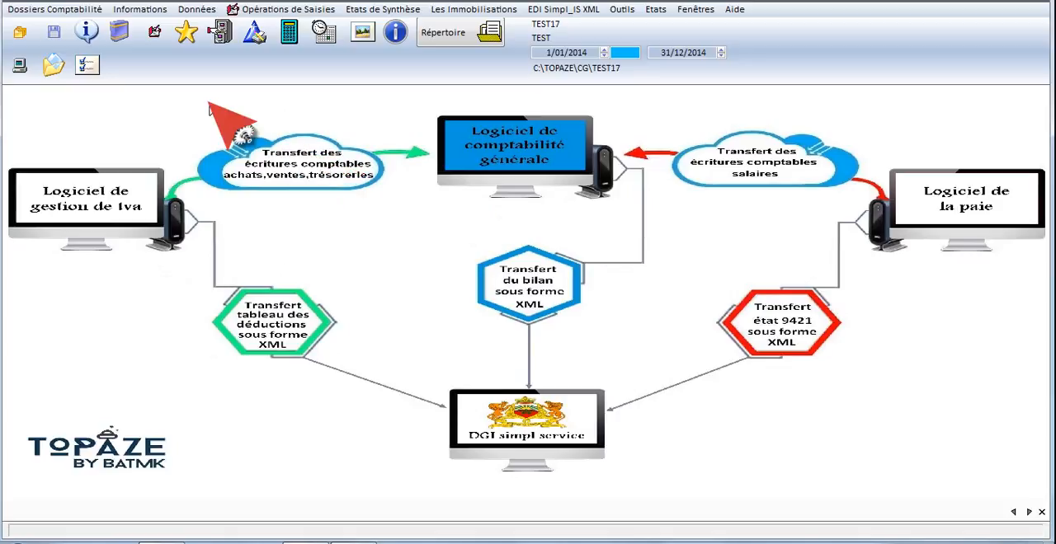
# - Review the debit and credit lines of the JANVIER brouillard in the BQ journal, and close its entry list
pyautogui.click(154, 33)
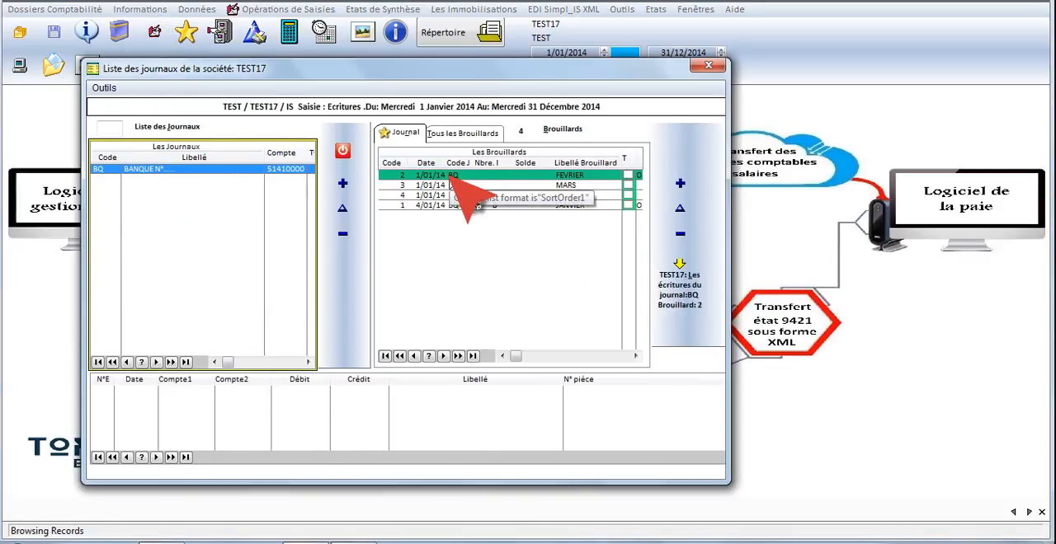
pyautogui.click(493, 206)
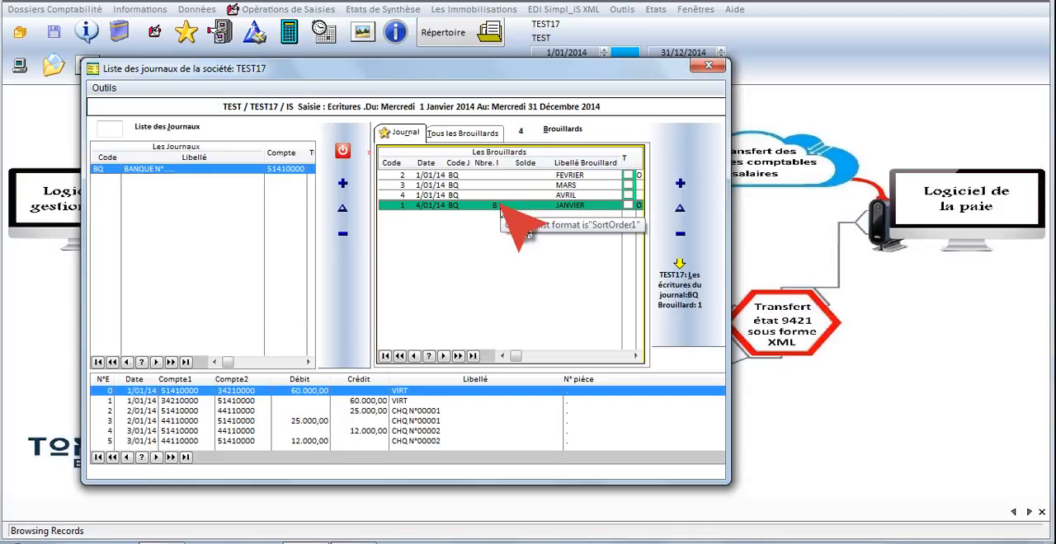
pyautogui.click(500, 205)
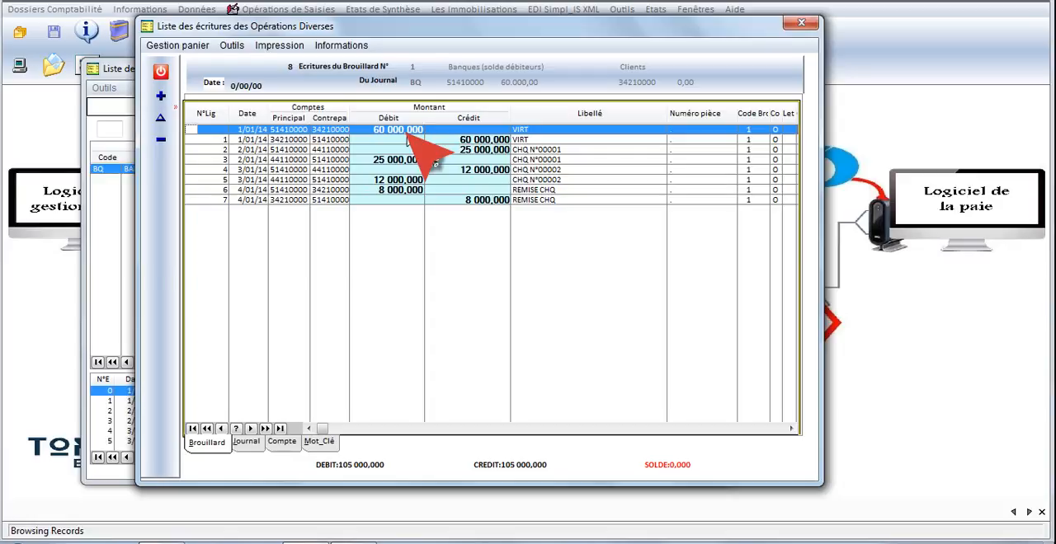
pyautogui.click(459, 157)
pyautogui.click(466, 190)
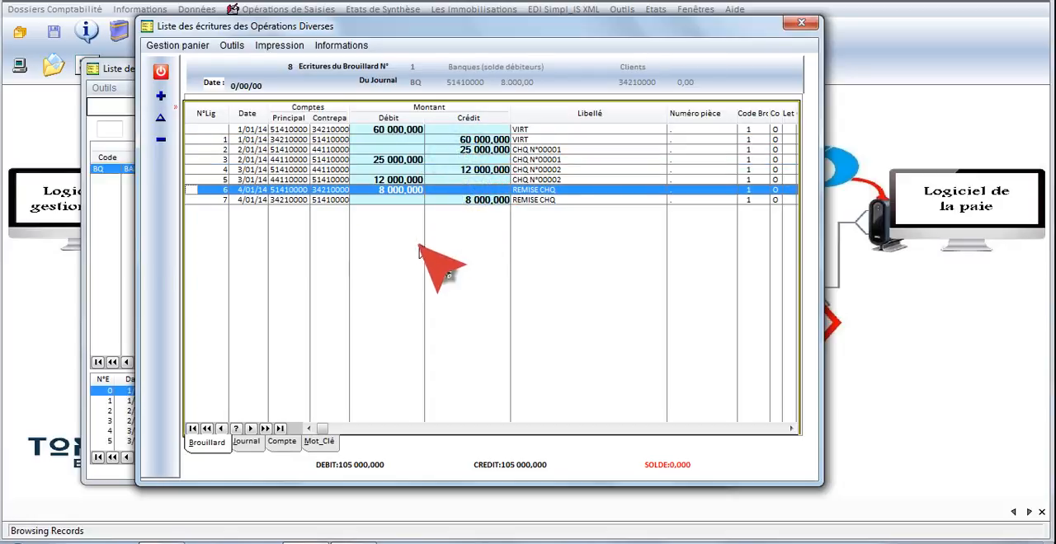
pyautogui.click(162, 72)
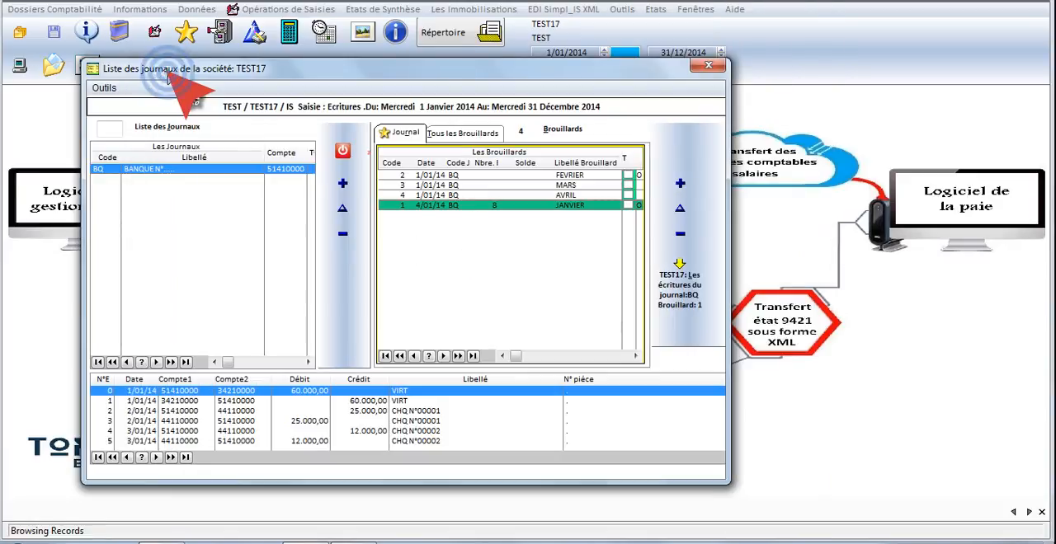
# - View the form for creating a new journal in the journal list, and close it without saving
pyautogui.rightClick(157, 193)
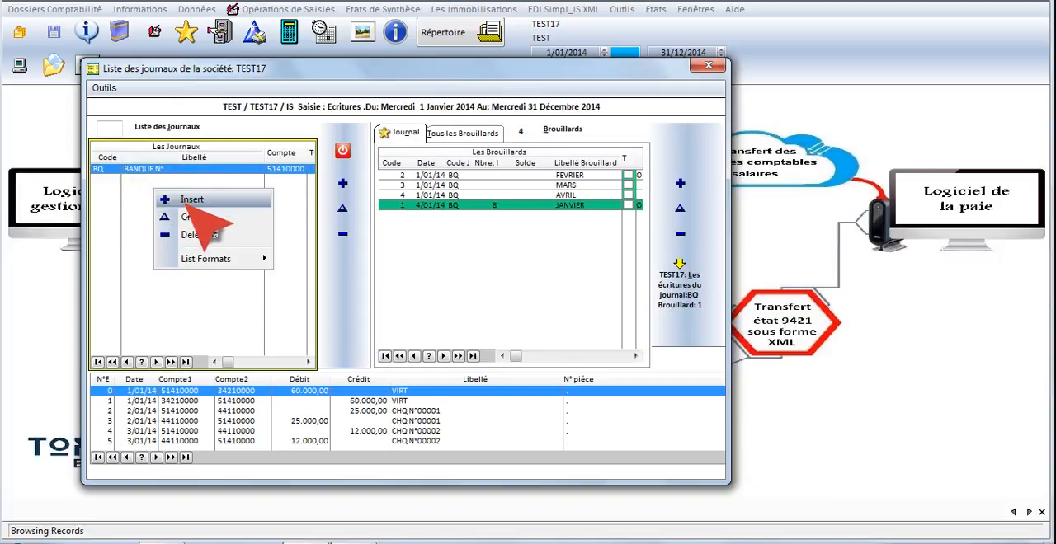
pyautogui.click(183, 202)
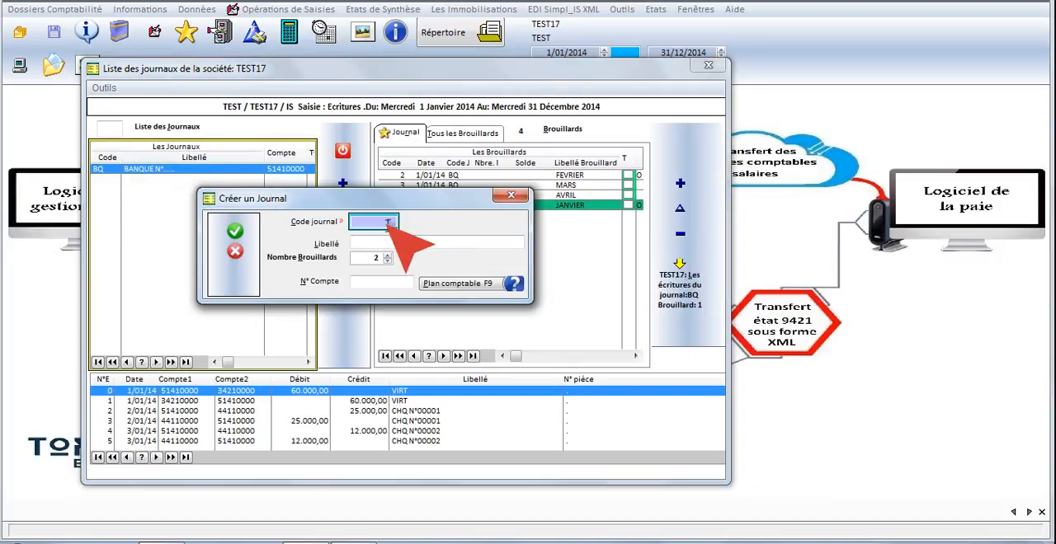
pyautogui.click(235, 252)
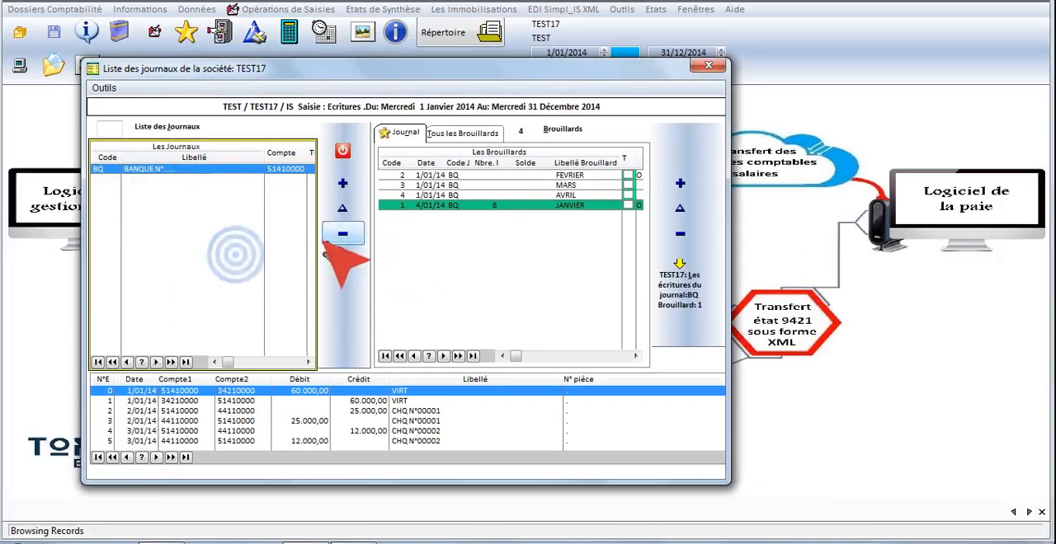
# - View the form for adding a brouillard to the BQ journal, close it without saving, and exit the journal list
pyautogui.rightClick(498, 242)
pyautogui.click(536, 250)
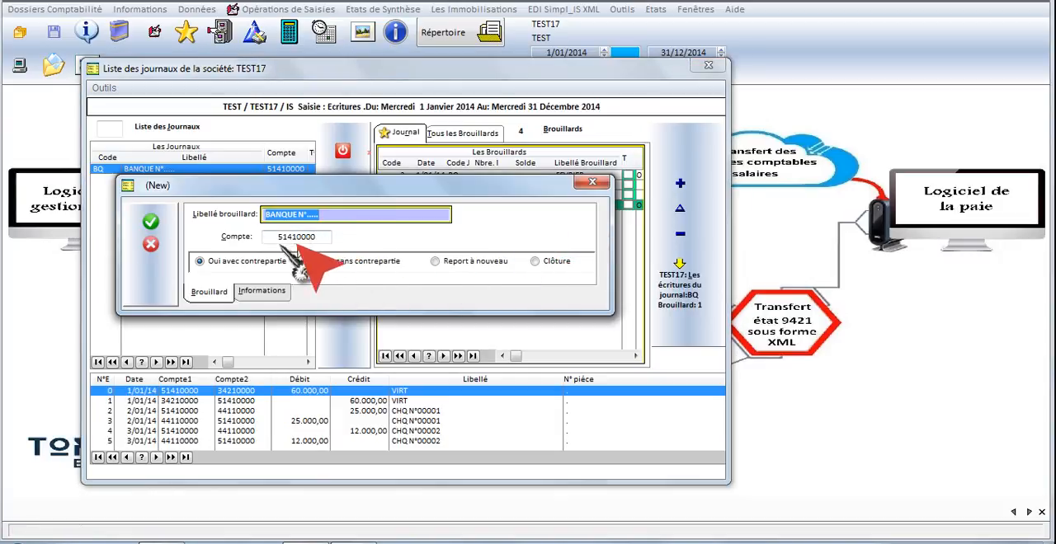
pyautogui.click(148, 242)
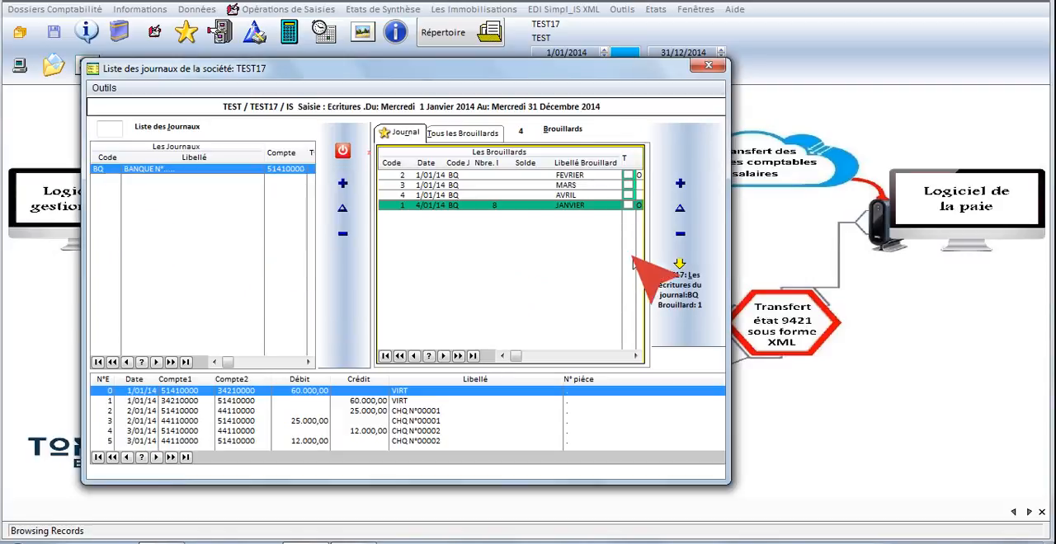
pyautogui.click(551, 232)
pyautogui.rightClick(554, 234)
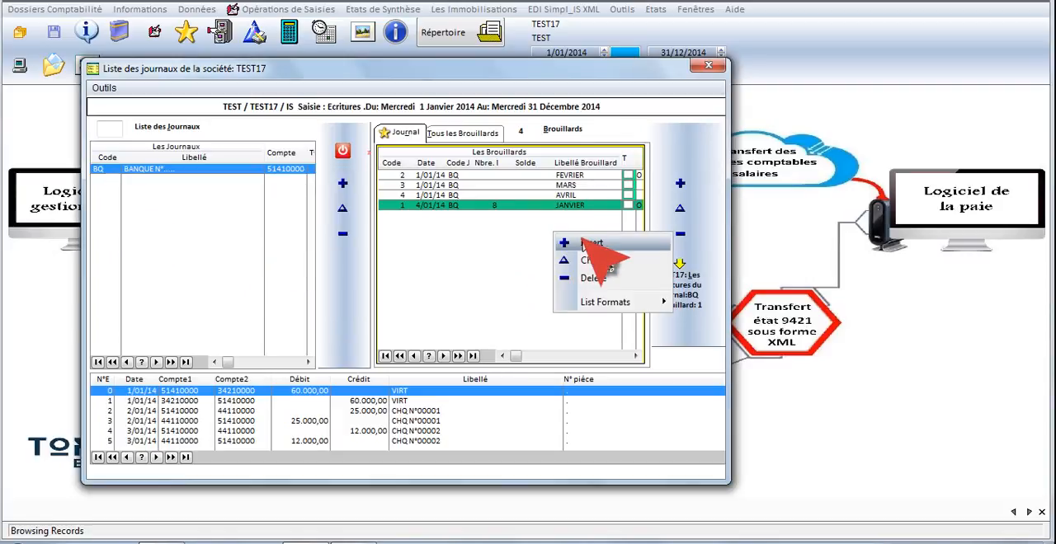
pyautogui.click(462, 273)
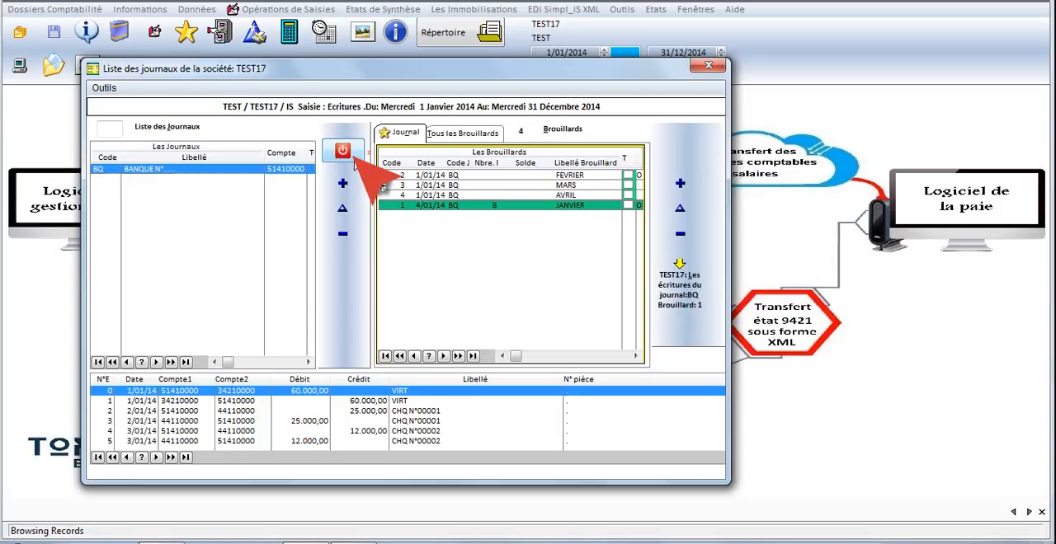
pyautogui.click(350, 154)
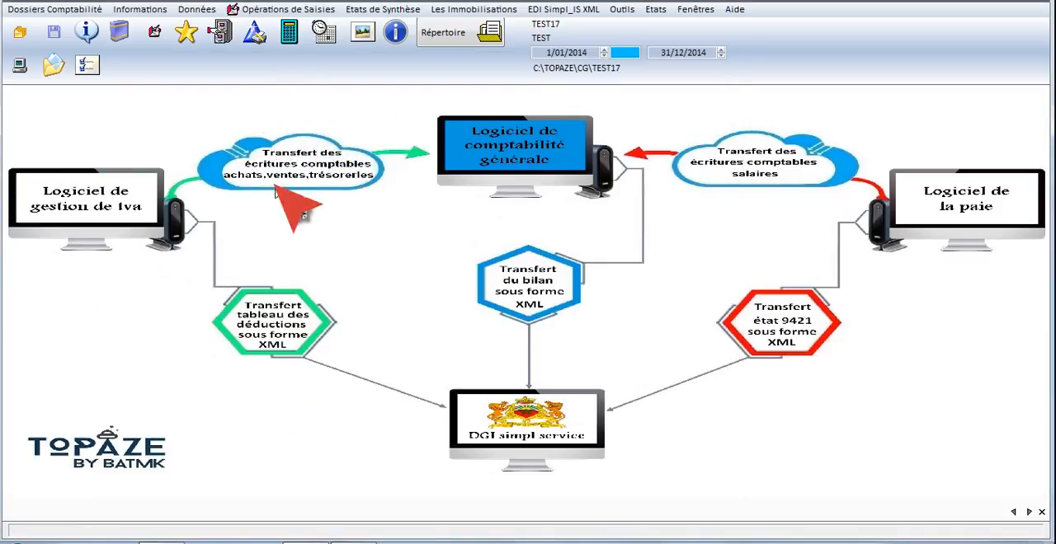